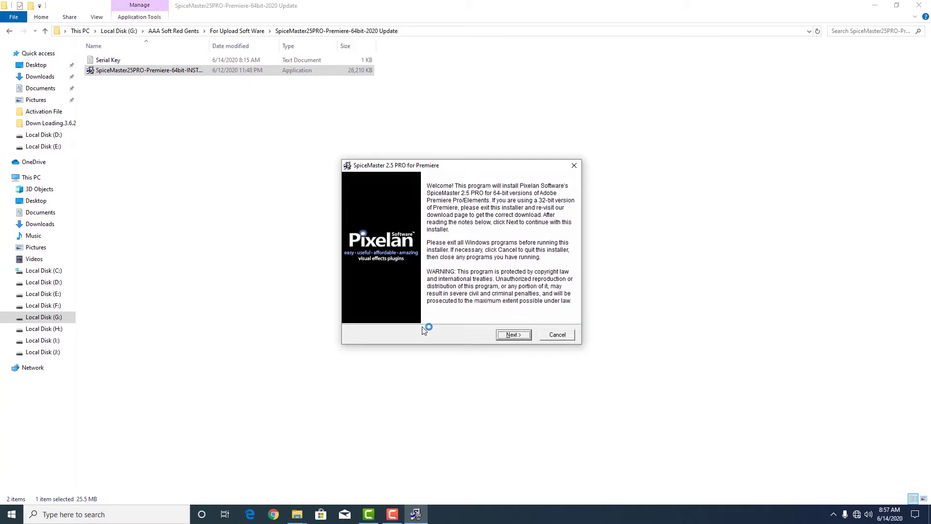
# Advance the SpiceMaster 2.5 PRO installer past the welcome page and licence agreement to registration.
pyautogui.click(513, 334)
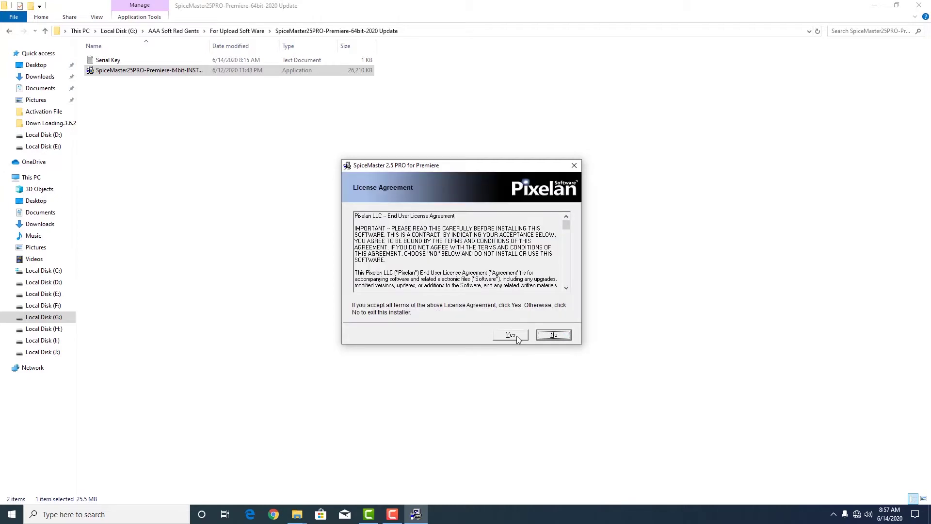
pyautogui.click(512, 335)
pyautogui.click(510, 335)
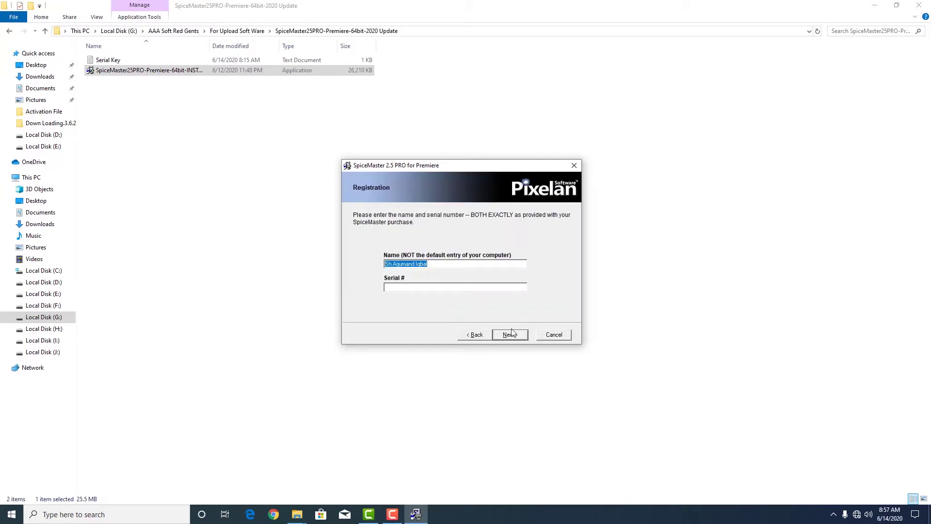
# Clear the pre-filled registration name and open the Serial Key file in Notepad.
pyautogui.click(432, 263)
pyautogui.moveTo(398, 267); pyautogui.dragTo(379, 268)
pyautogui.press('BackSpace')
pyautogui.doubleClick(109, 61)
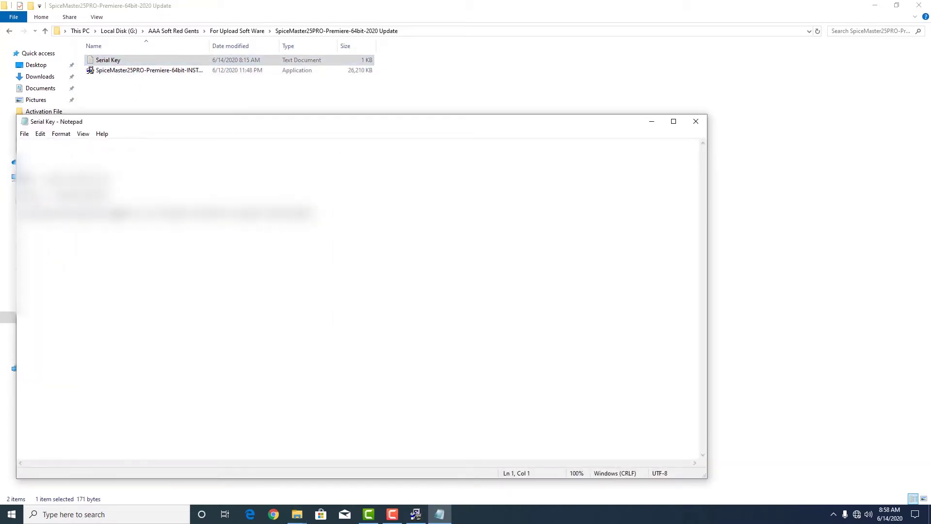
# Copy the registered name and serial number from the Serial Key file into the installer's fields.
pyautogui.click(20, 246)
pyautogui.moveTo(49, 178); pyautogui.dragTo(107, 178)
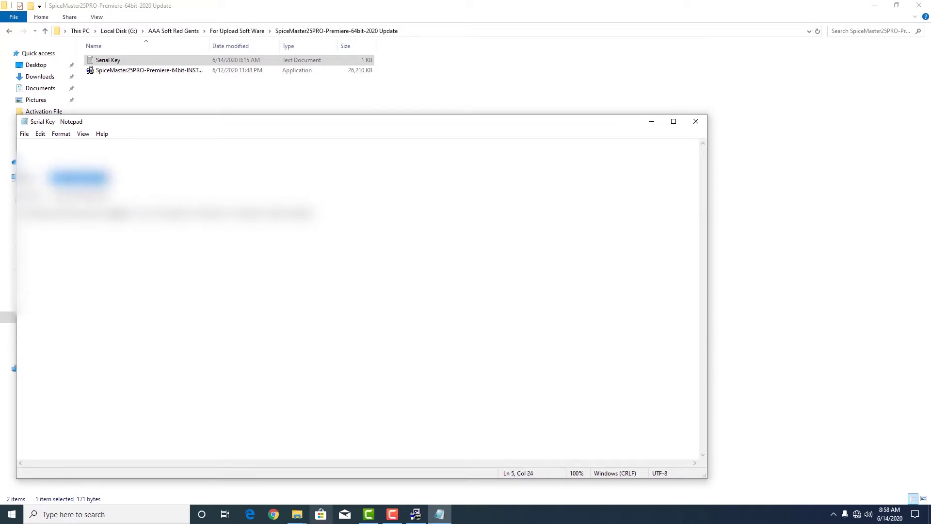
pyautogui.click(417, 515)
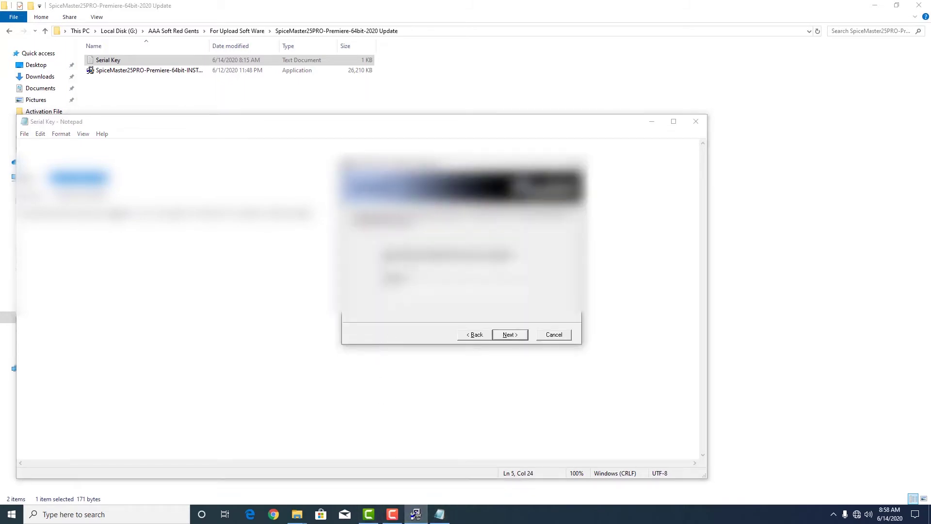
pyautogui.hotkey('ctrl', 'v')
pyautogui.moveTo(53, 195); pyautogui.dragTo(108, 196)
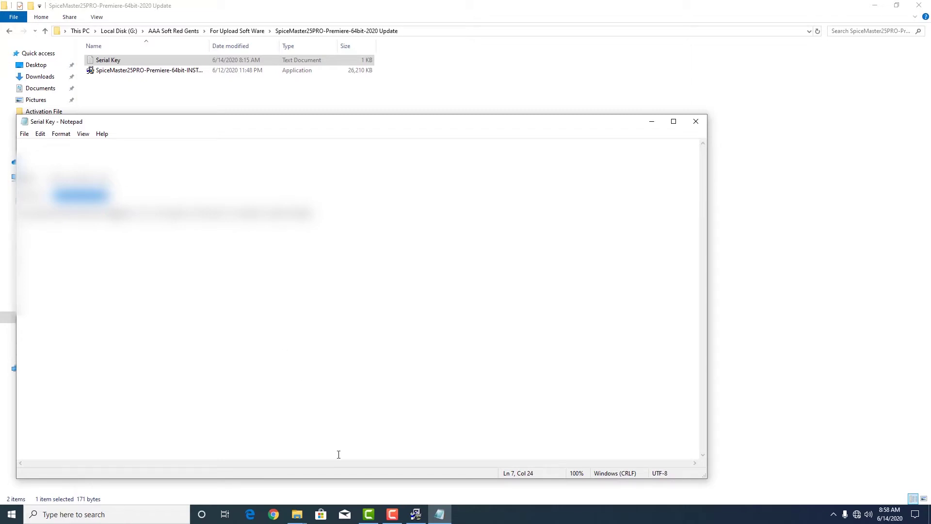
pyautogui.click(415, 514)
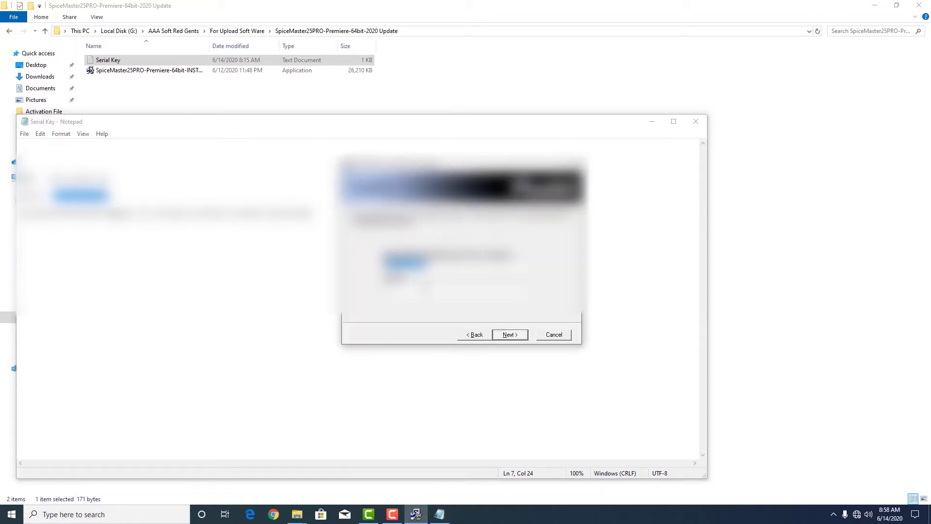
pyautogui.click(412, 288)
pyautogui.hotkey('ctrl', 'v')
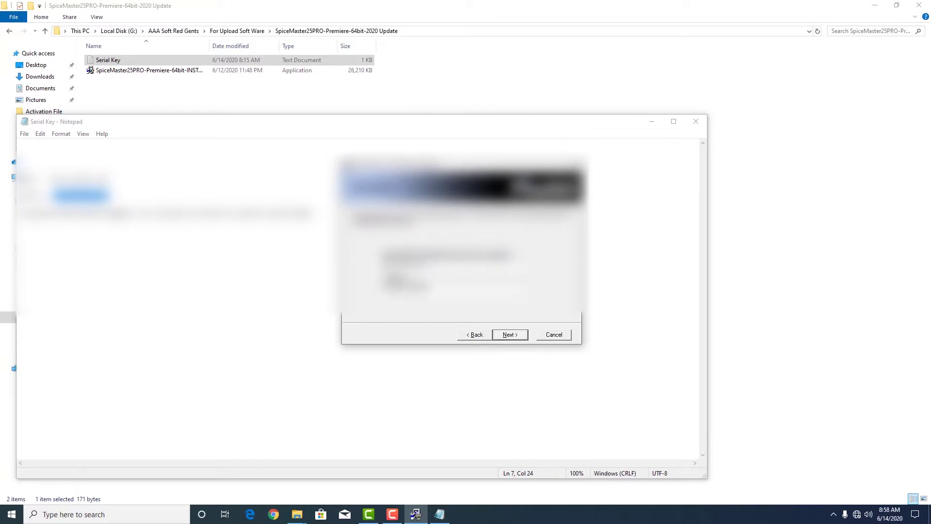
# Install SpiceMaster 2.5 PRO, untick the final-page option, finish, and minimize the Notepad key file.
pyautogui.click(517, 336)
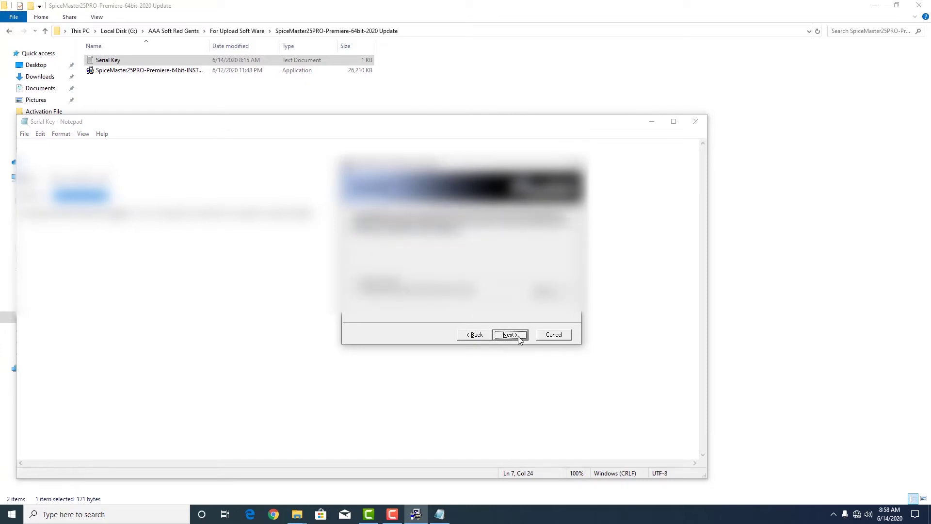
pyautogui.click(511, 335)
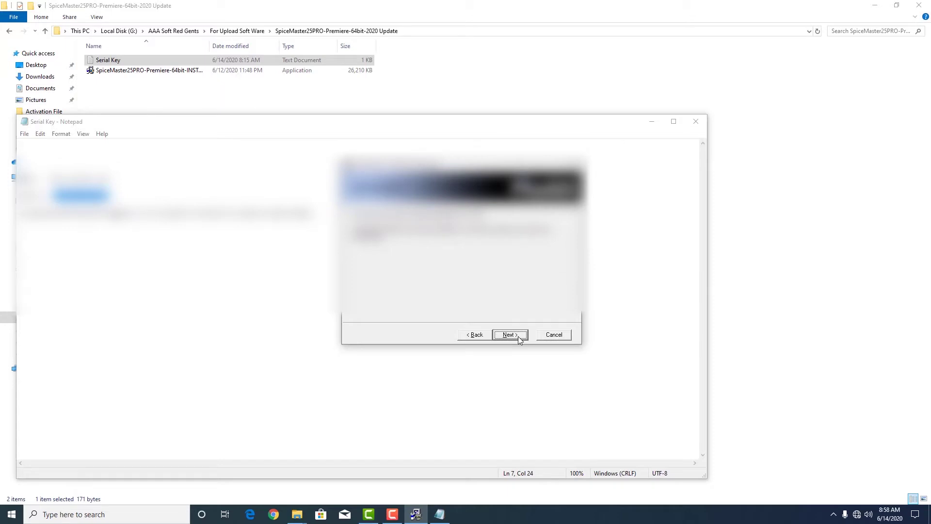
pyautogui.click(518, 336)
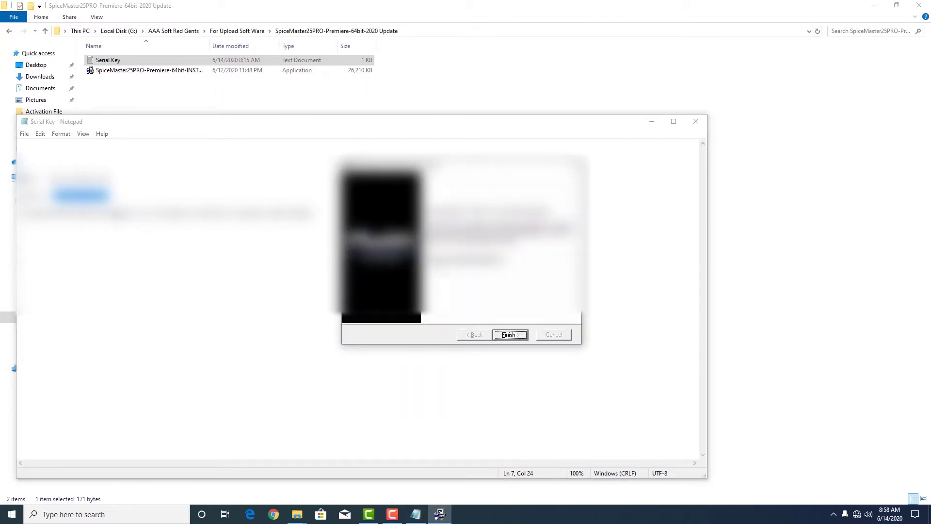
pyautogui.click(434, 259)
pyautogui.click(509, 335)
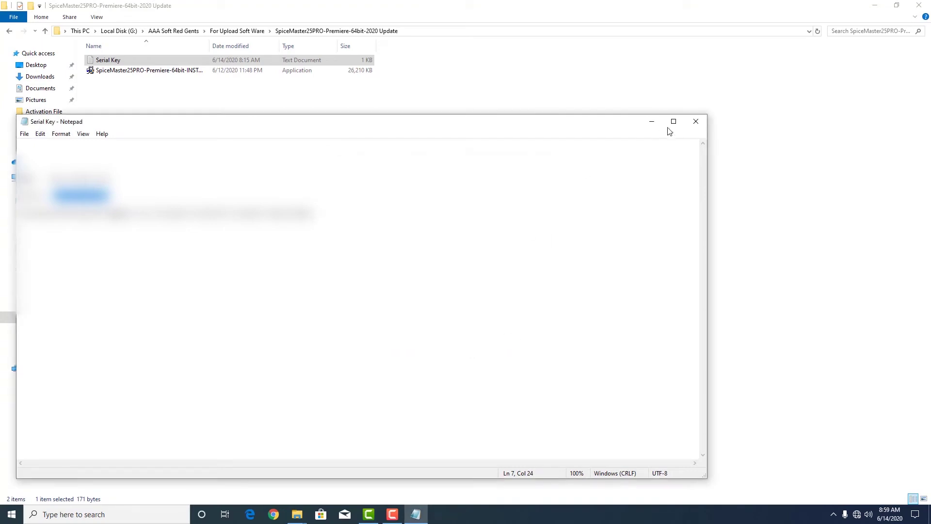
pyautogui.click(654, 118)
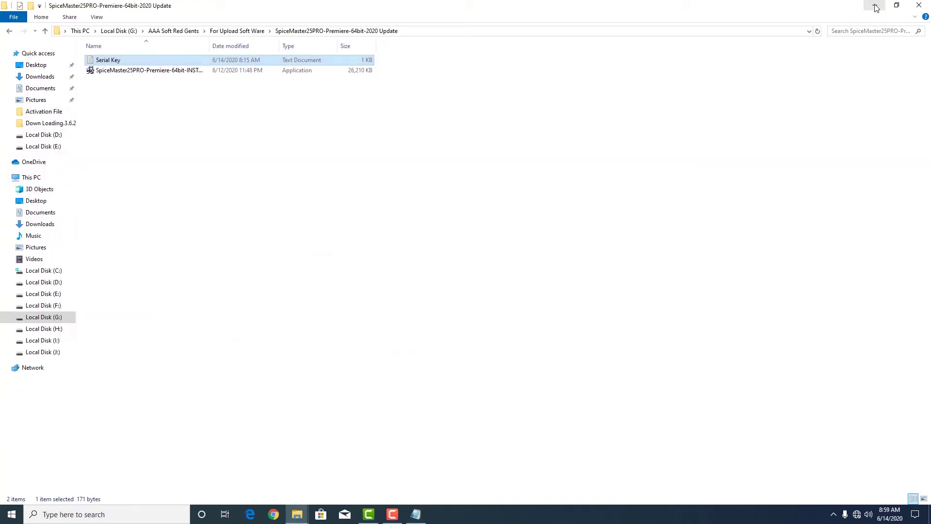
# Open the recent editing project and bring up the ramzan 3.6.2020 footage folder.
pyautogui.click(874, 6)
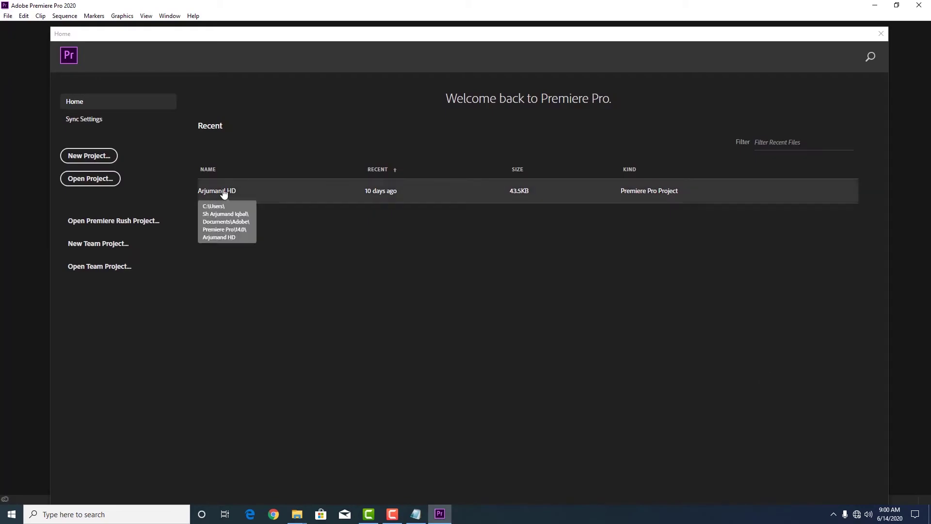
pyautogui.click(225, 193)
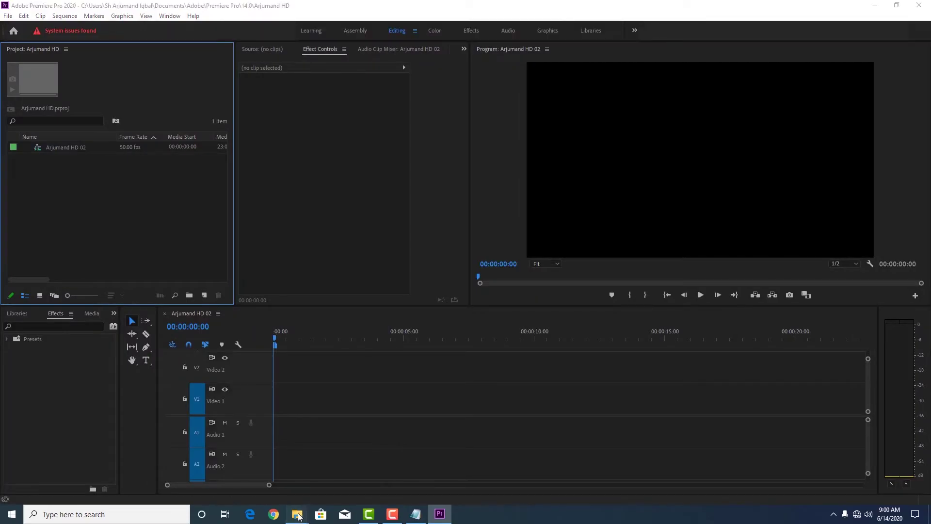
pyautogui.moveTo(296, 515)
pyautogui.click(370, 484)
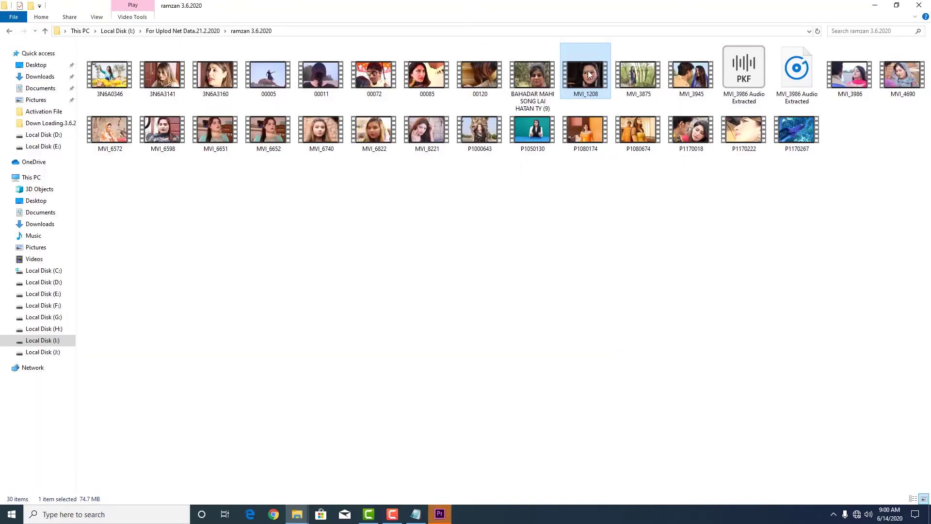
# Import MVI_1208.MOV onto Video 1/Audio 1, match sequence settings, and park the playhead at 00:00:04:12.
pyautogui.moveTo(589, 73); pyautogui.dragTo(418, 445)
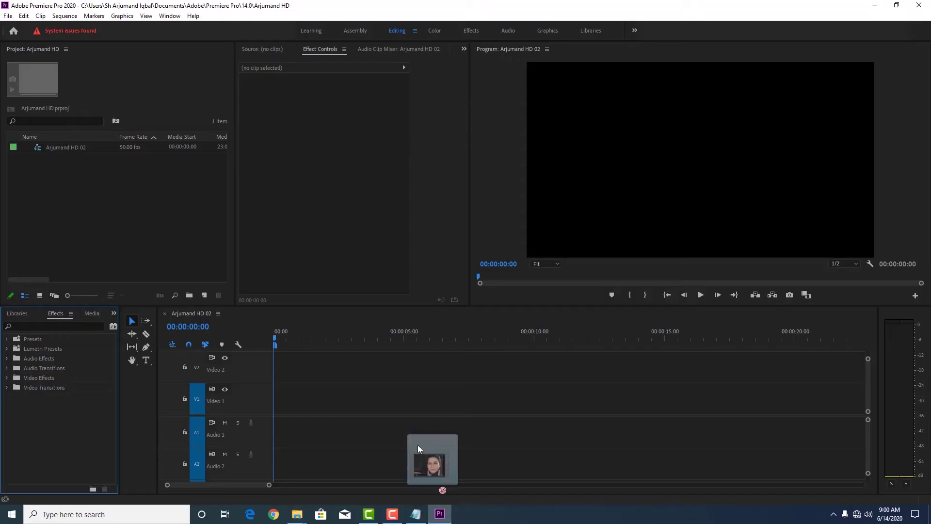
pyautogui.moveTo(442, 487); pyautogui.dragTo(132, 221)
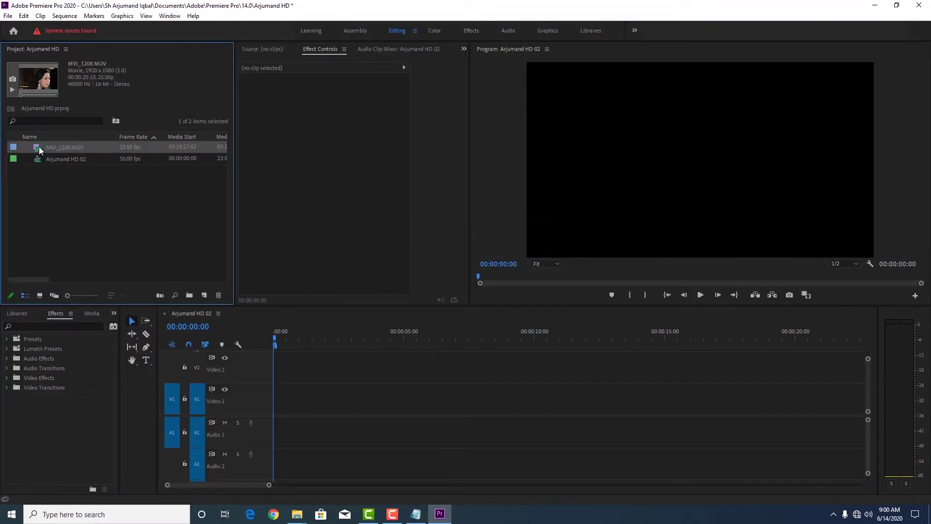
pyautogui.moveTo(38, 149); pyautogui.dragTo(275, 388)
pyautogui.click(452, 277)
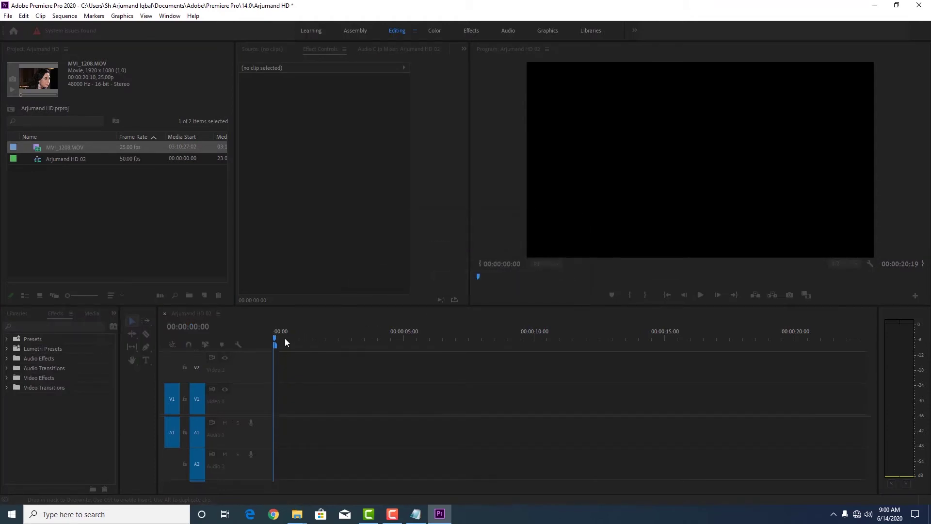
pyautogui.moveTo(310, 338); pyautogui.dragTo(391, 349)
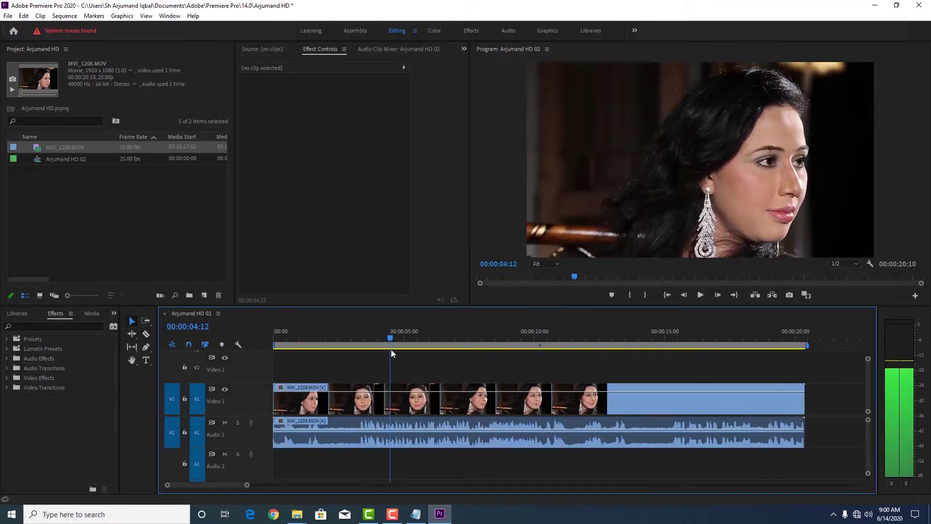
# Razor MVI_1208.MOV twice into three pieces and play ahead to 00:00:05:12.
pyautogui.press('c')
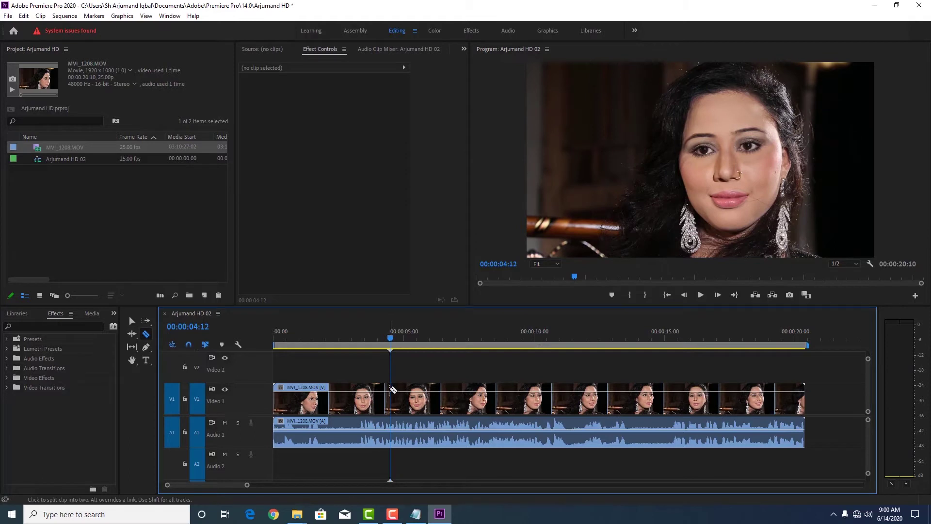
pyautogui.click(394, 389)
pyautogui.click(458, 396)
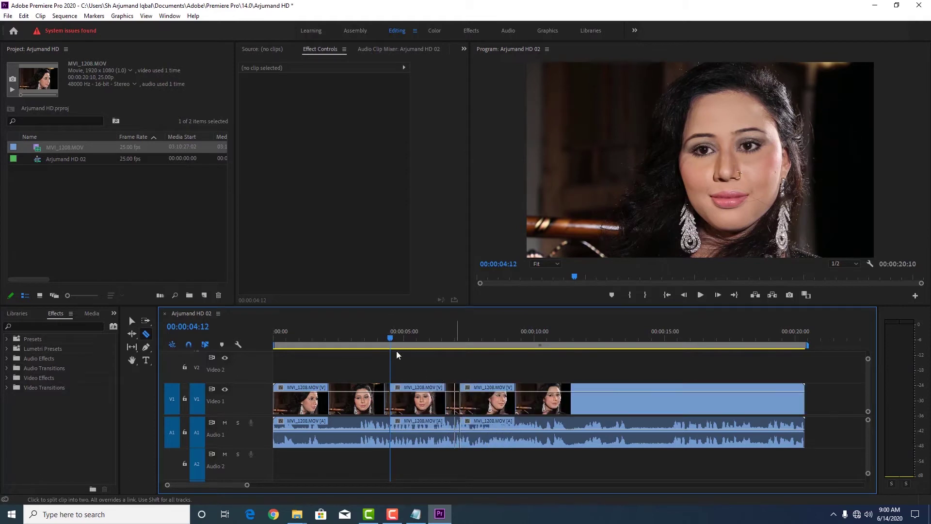
pyautogui.press('v')
pyautogui.press('space')
pyautogui.press('space')
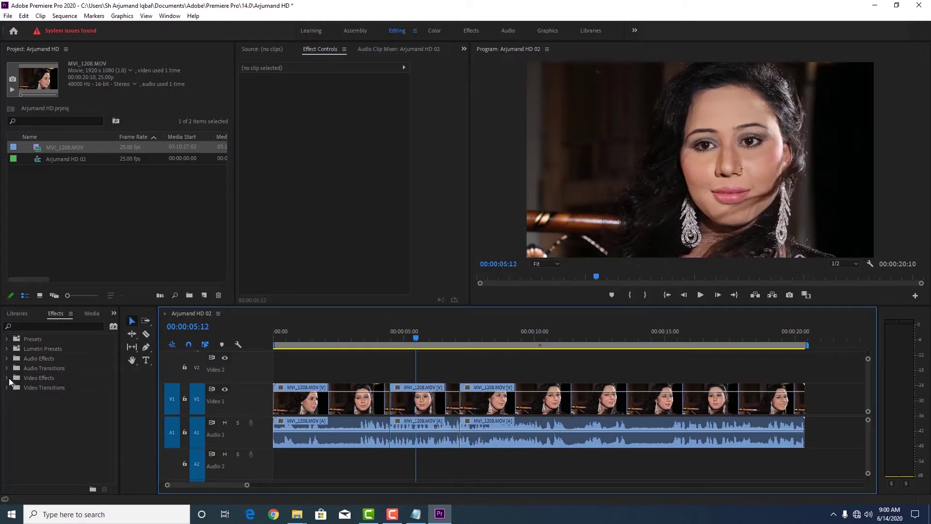
# Apply Pixelan SpiceMASTER 2.5 to the middle piece and open its PRO settings.
pyautogui.click(7, 378)
pyautogui.moveTo(114, 372); pyautogui.dragTo(112, 415)
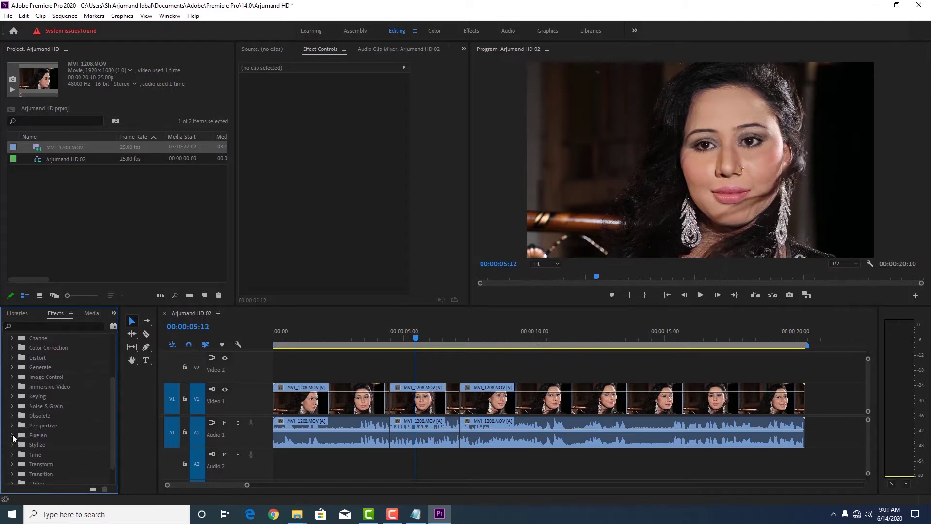
pyautogui.click(12, 436)
pyautogui.moveTo(26, 444); pyautogui.dragTo(415, 399)
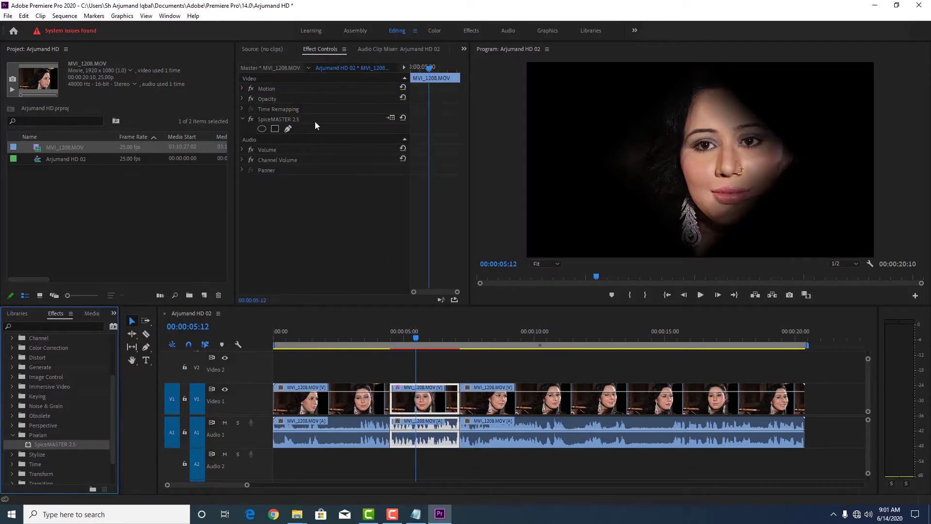
pyautogui.click(391, 118)
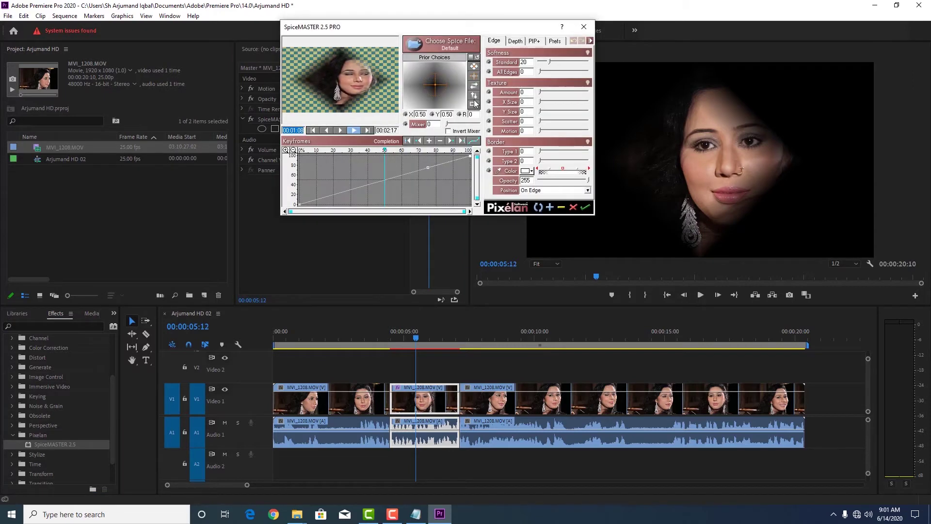
# Load the Hexa spice from the Irises1 library group into SpiceMASTER.
pyautogui.click(449, 47)
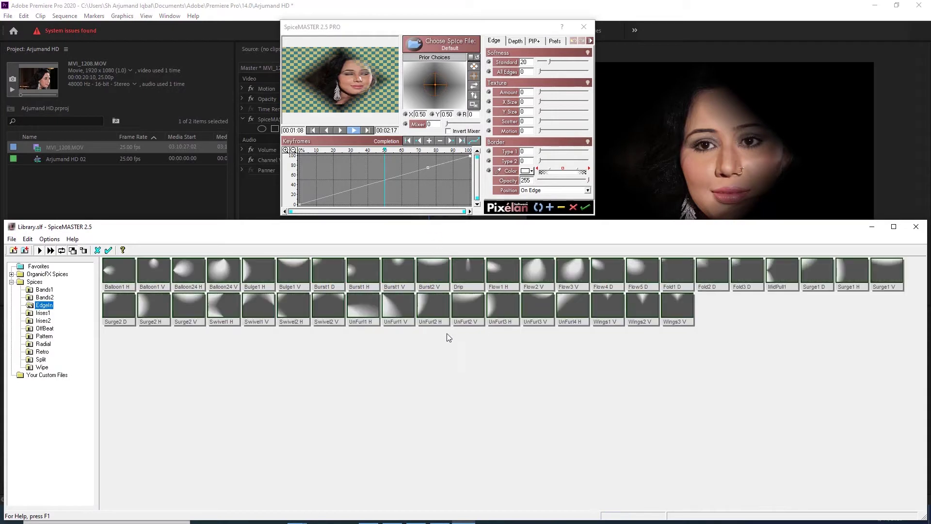
pyautogui.click(43, 313)
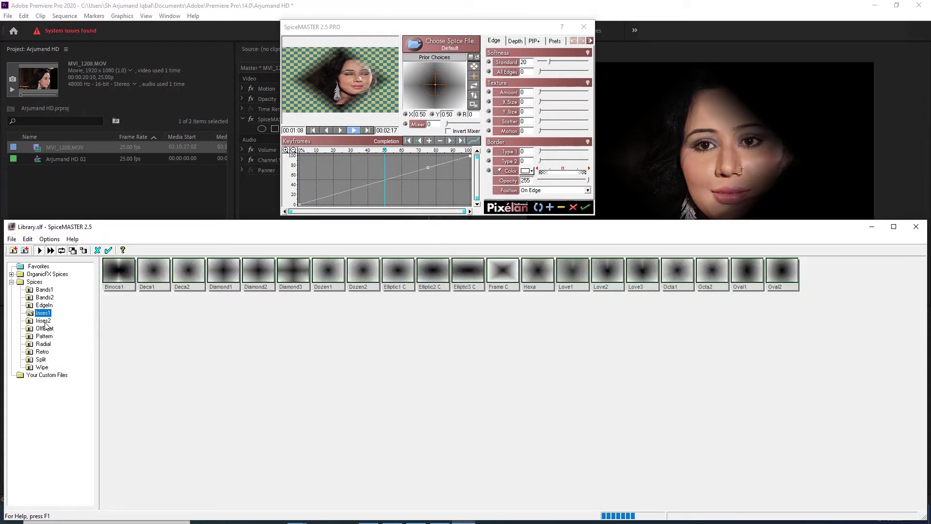
pyautogui.click(48, 320)
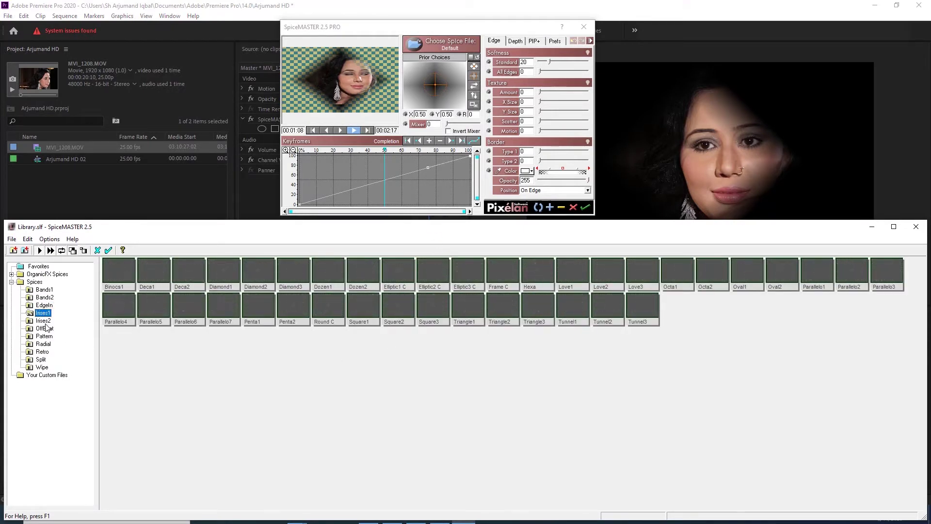
pyautogui.click(43, 313)
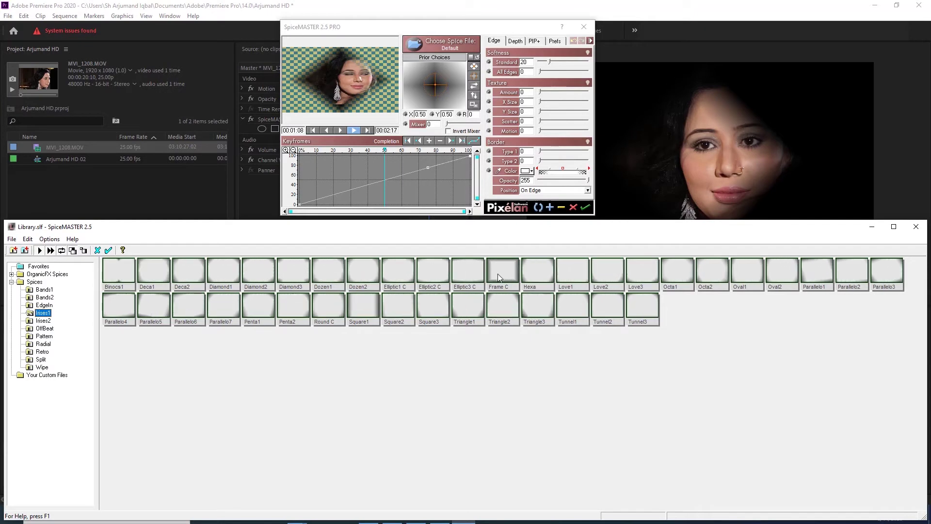
pyautogui.click(533, 269)
pyautogui.doubleClick(534, 270)
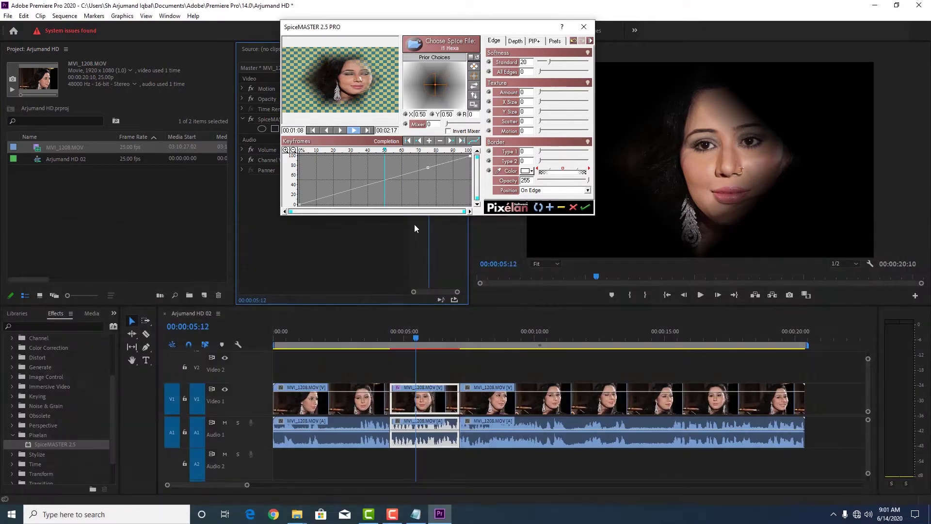
# Hold completion flat near 50, shift the centre right, set border types 13 and 6, softness 14, and accept.
pyautogui.moveTo(297, 205); pyautogui.dragTo(303, 181)
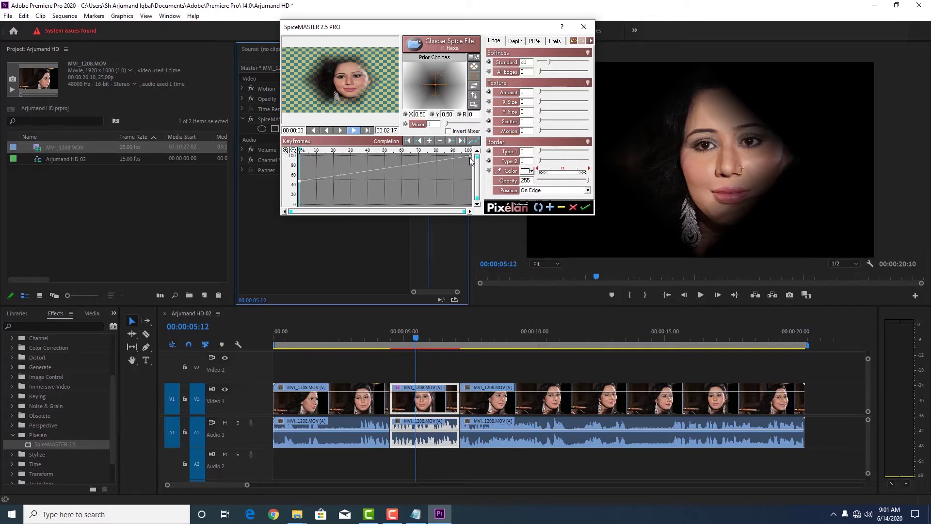
pyautogui.moveTo(473, 164); pyautogui.dragTo(473, 181)
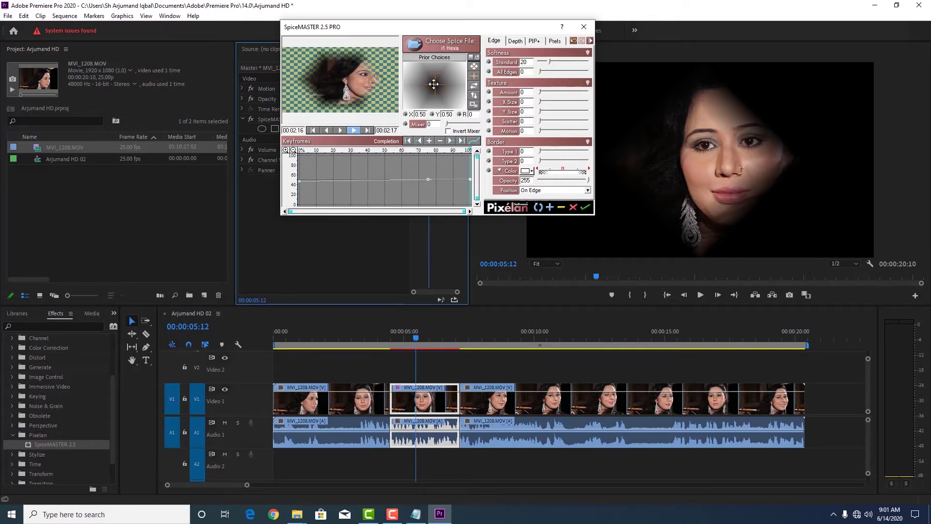
pyautogui.moveTo(436, 87); pyautogui.dragTo(442, 86)
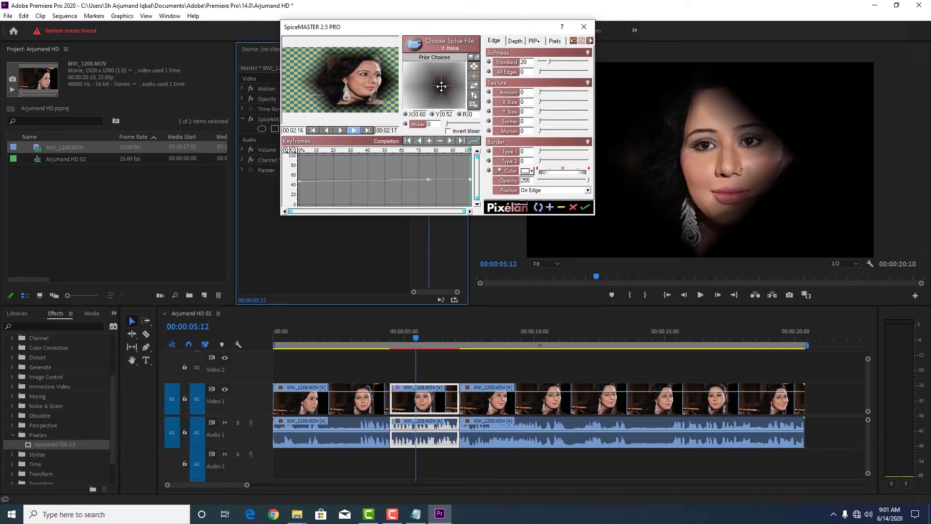
pyautogui.click(544, 153)
pyautogui.moveTo(538, 164); pyautogui.dragTo(543, 163)
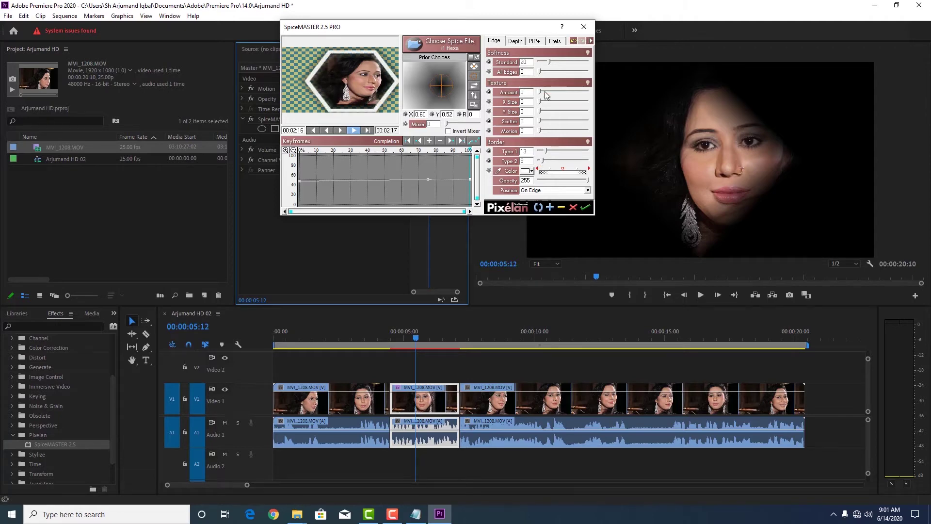
pyautogui.moveTo(550, 64); pyautogui.dragTo(546, 67)
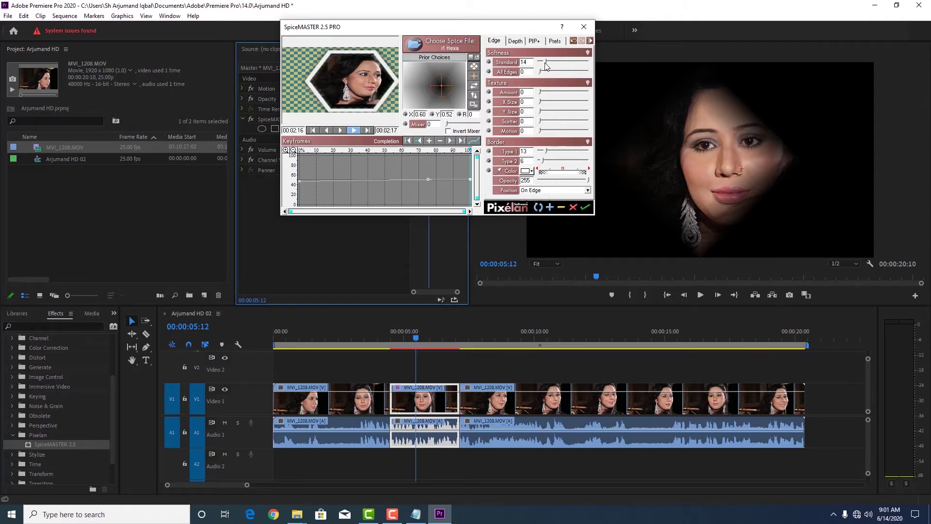
pyautogui.click(585, 209)
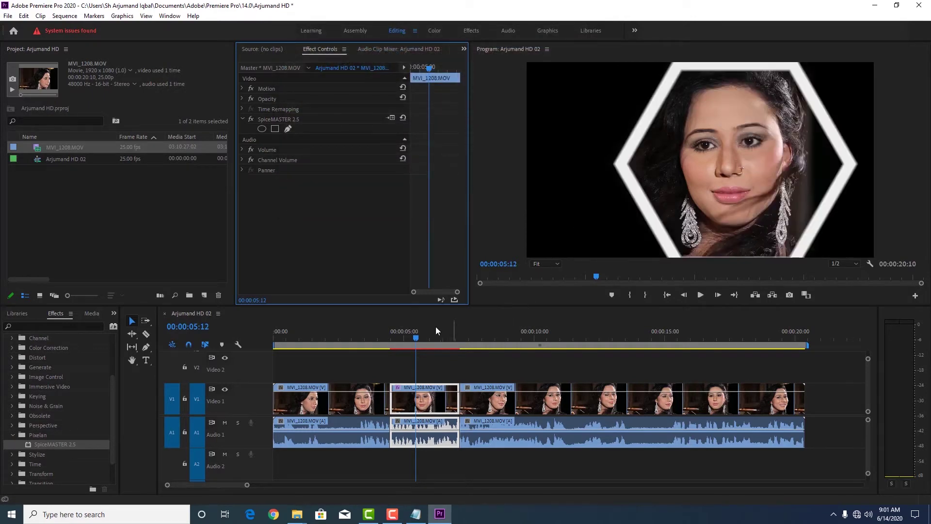
pyautogui.moveTo(418, 336); pyautogui.dragTo(390, 356)
pyautogui.press('space')
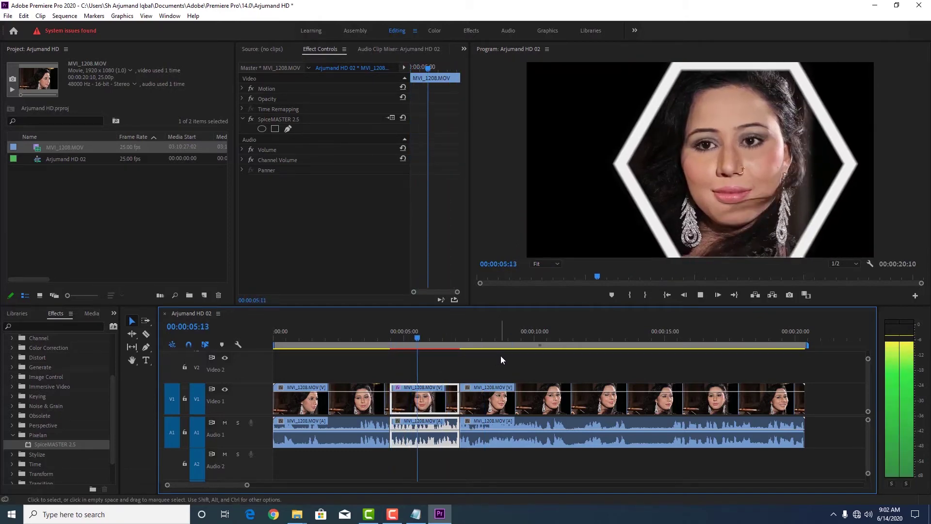
pyautogui.click(549, 347)
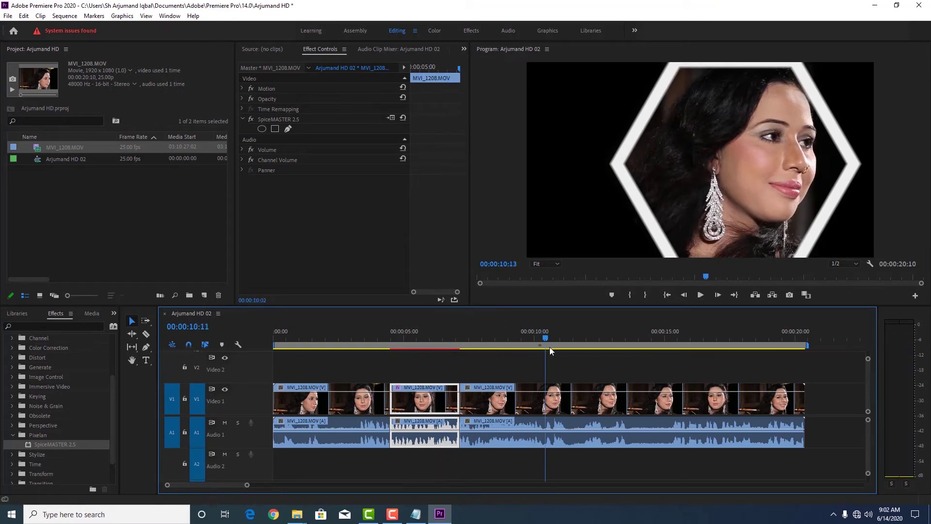
# Razor a new fourth piece near 00:00:10:13, apply SpiceMASTER 2.5 to it, and open its settings.
pyautogui.press('c')
pyautogui.click(549, 397)
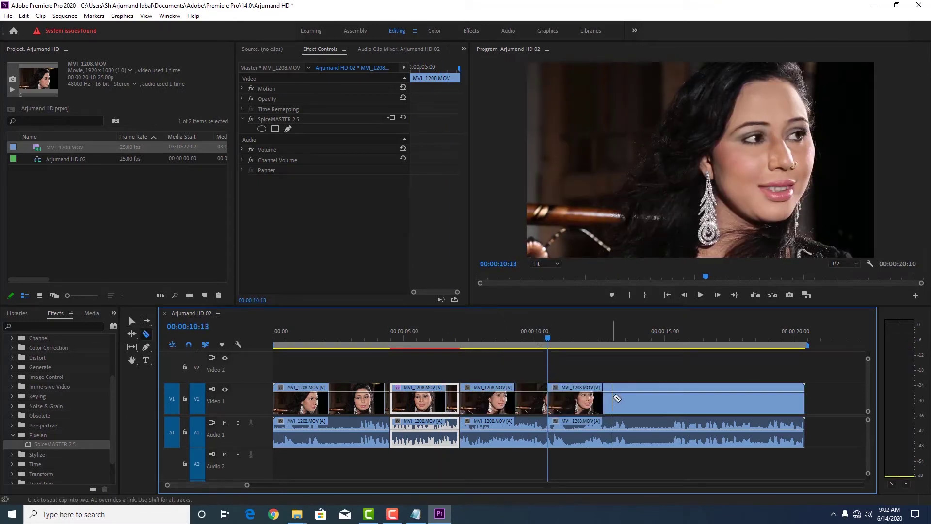
pyautogui.click(614, 397)
pyautogui.press('v')
pyautogui.moveTo(548, 339); pyautogui.dragTo(576, 339)
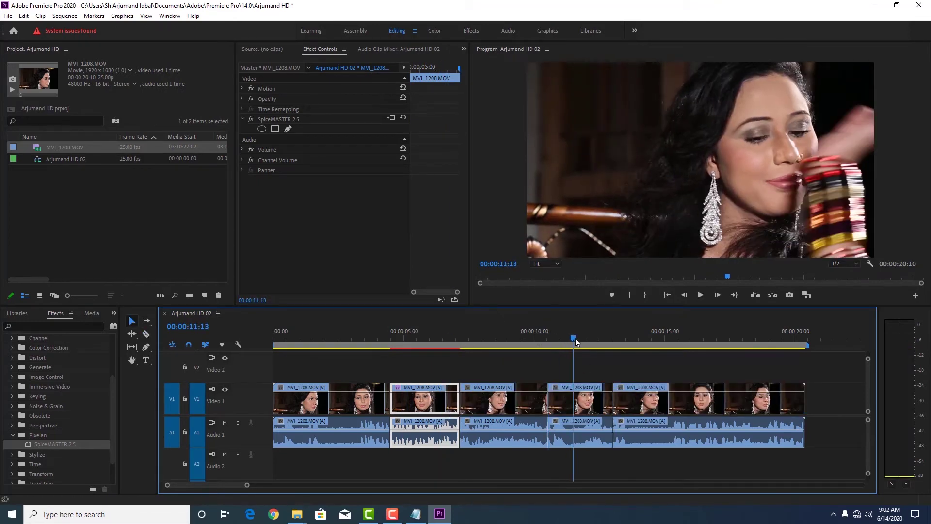
pyautogui.moveTo(28, 444); pyautogui.dragTo(570, 389)
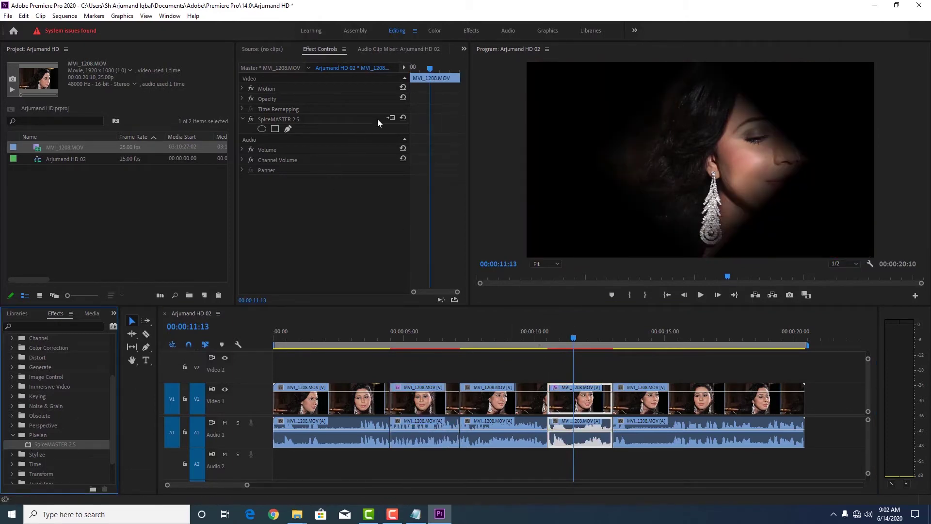
pyautogui.click(392, 119)
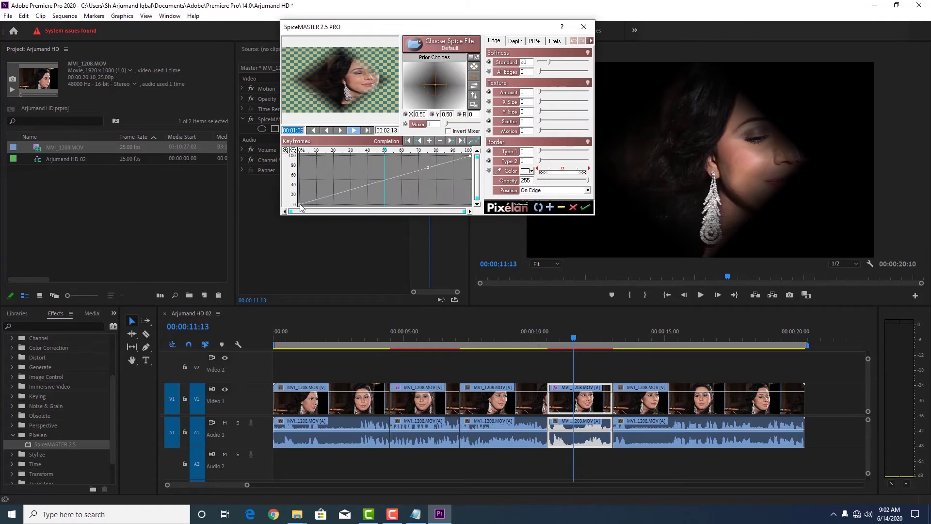
# Hold the mask completion flat at about 45, trying Invert and then turning it back off.
pyautogui.moveTo(301, 205); pyautogui.dragTo(300, 182)
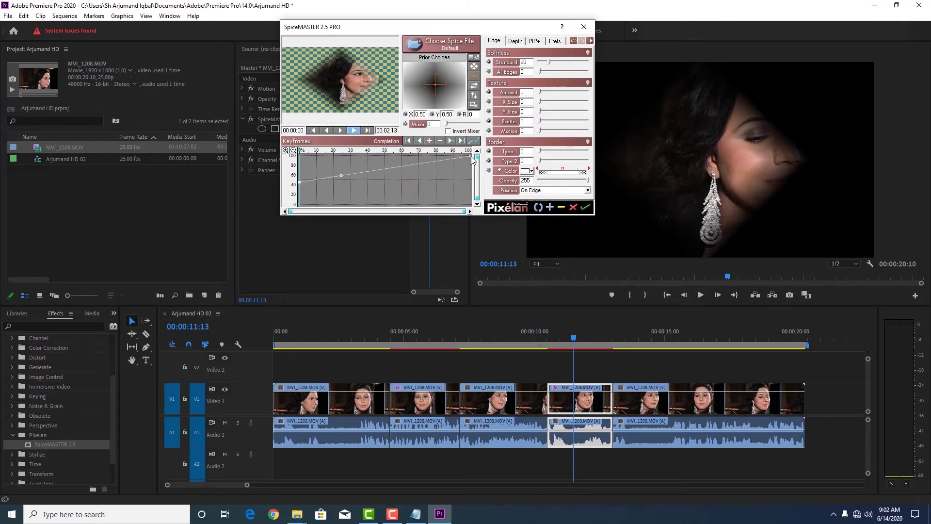
pyautogui.moveTo(470, 154); pyautogui.dragTo(473, 179)
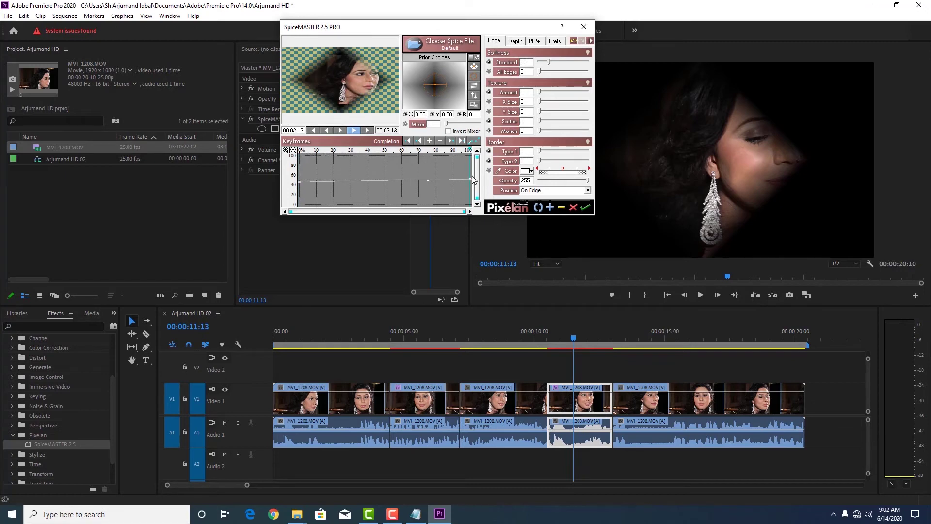
pyautogui.click(473, 105)
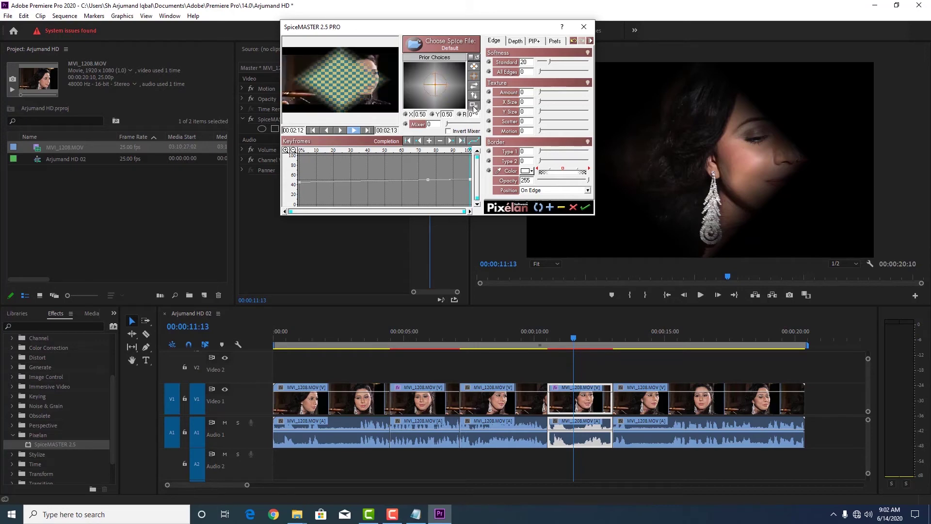
pyautogui.click(474, 106)
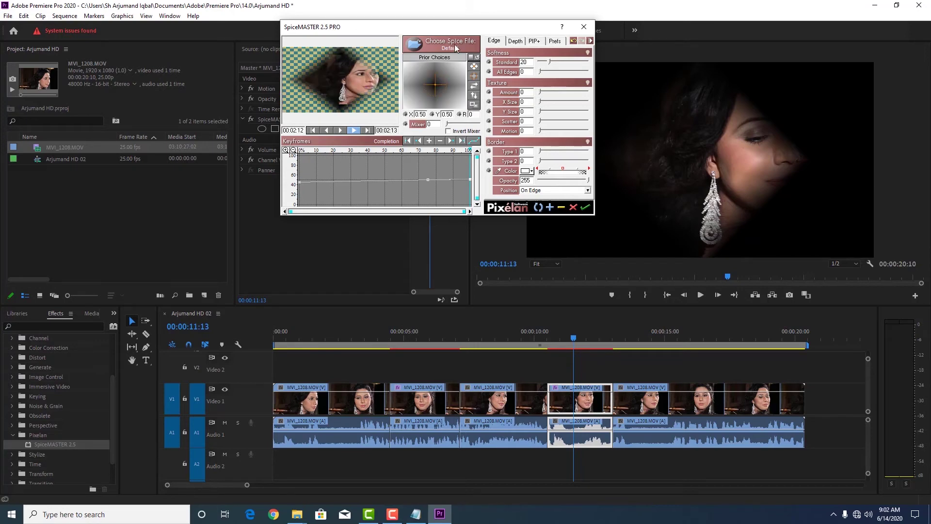
# Load the Elliptic1 C spice from the library, reset the preview to start, and accept.
pyautogui.click(456, 47)
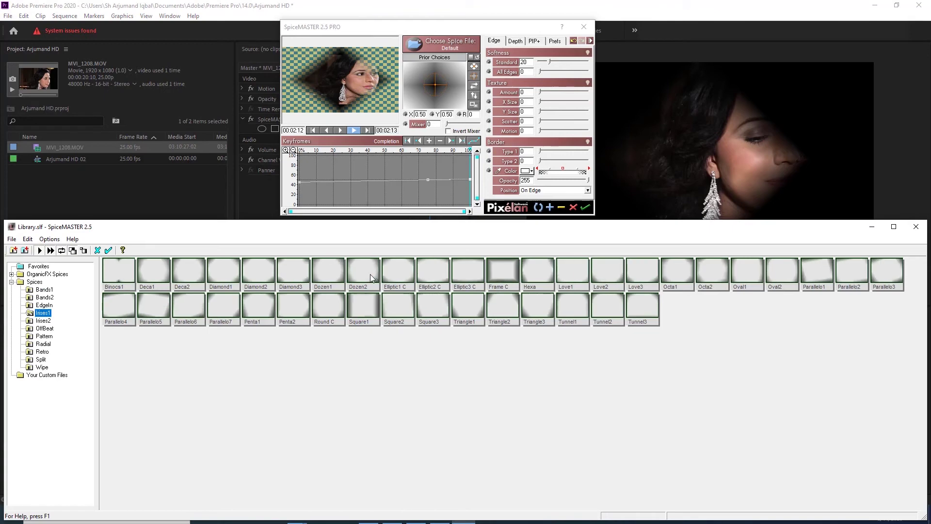
pyautogui.doubleClick(394, 273)
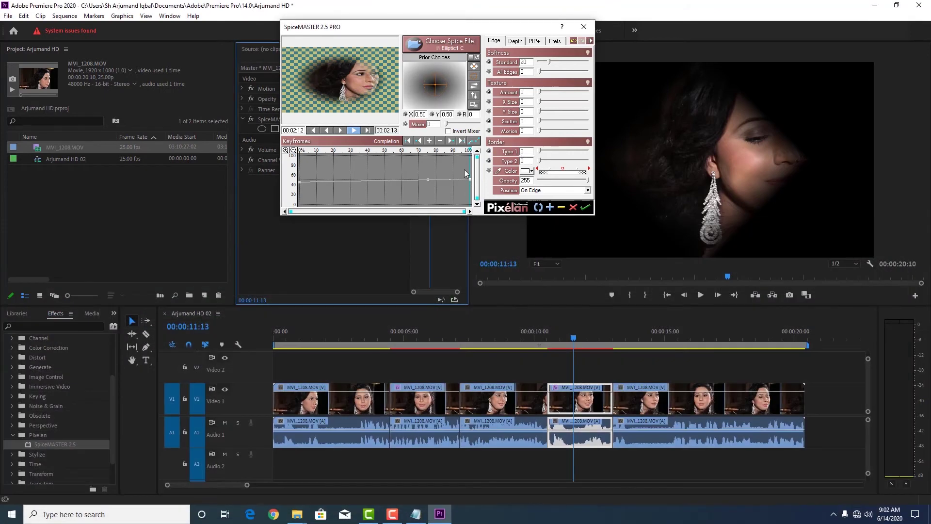
pyautogui.moveTo(470, 182); pyautogui.dragTo(299, 176)
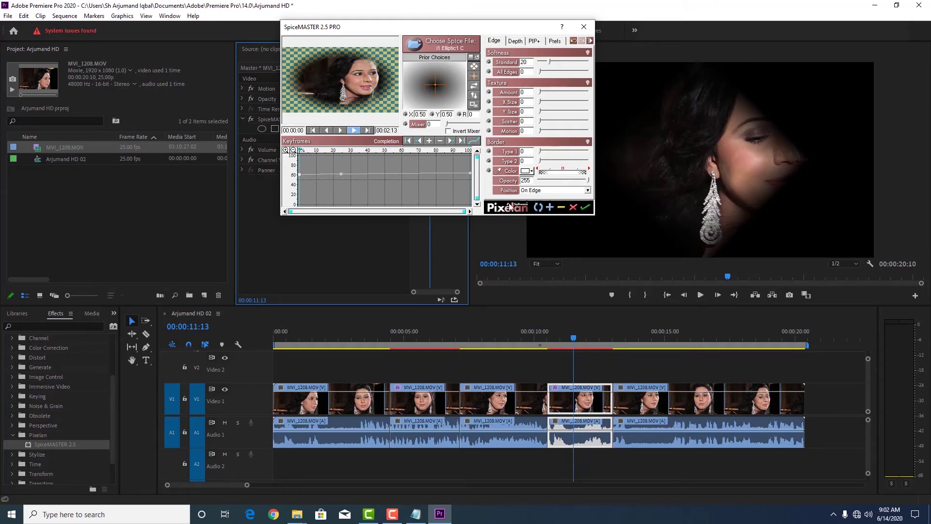
pyautogui.click(585, 208)
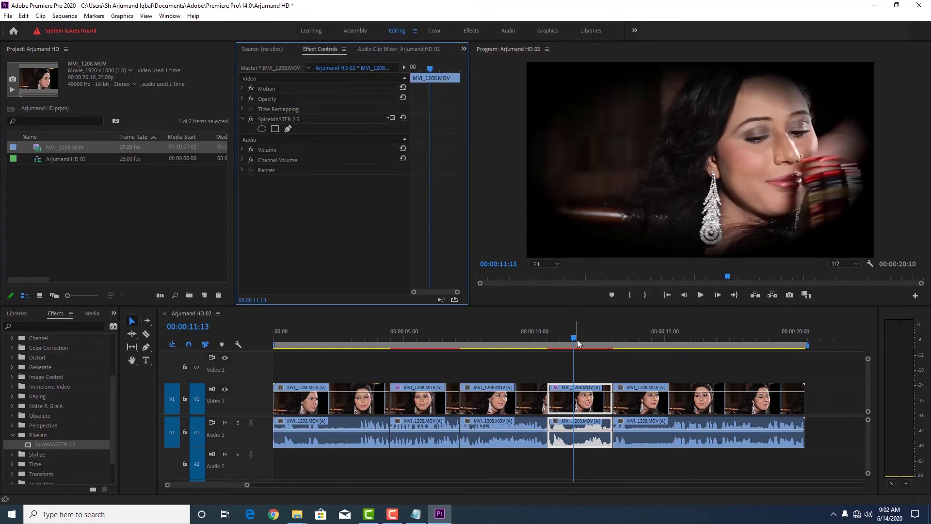
# Play back the oval-masked segment from about 10 s, stop at 00:00:11:23, and reopen SpiceMASTER settings.
pyautogui.moveTo(577, 339); pyautogui.dragTo(533, 345)
pyautogui.press('space')
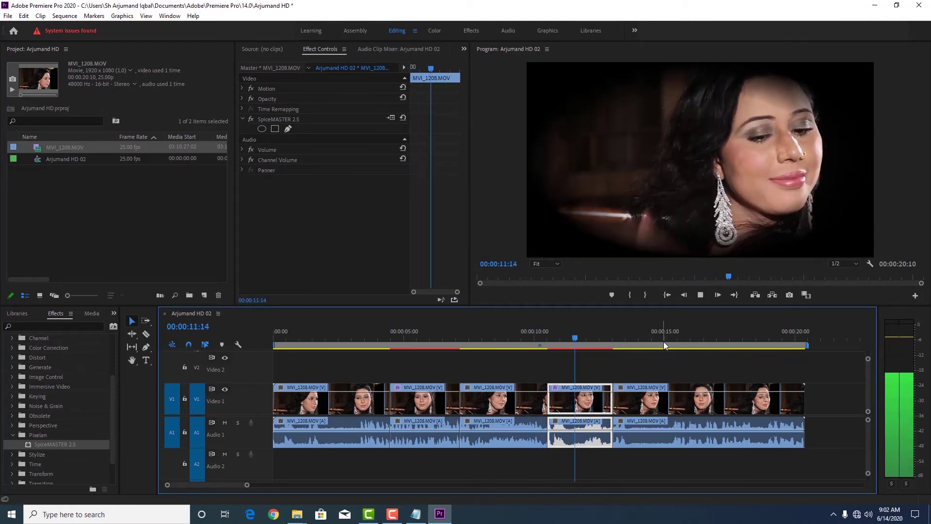
pyautogui.press('space')
pyautogui.hotkey('shift', 'Left')
pyautogui.hotkey('shift', 'Left')
pyautogui.hotkey('shift', 'Left')
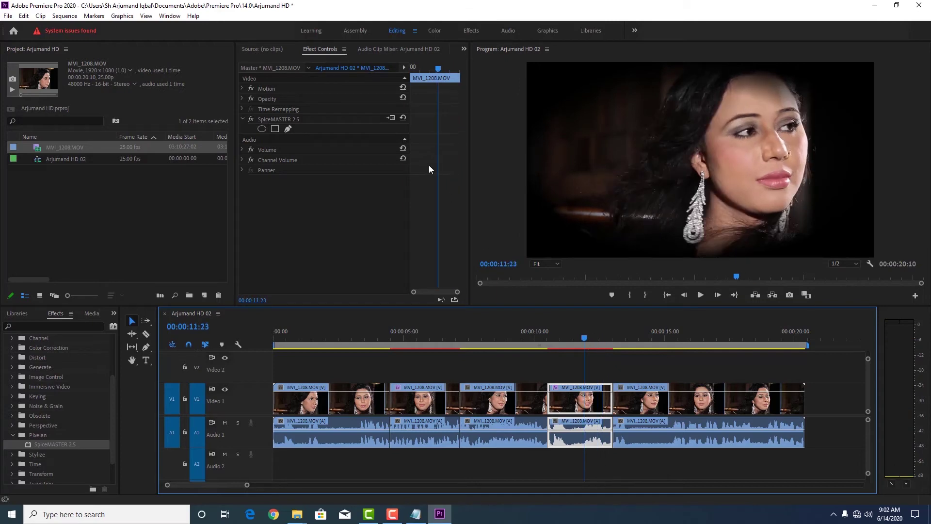
pyautogui.click(392, 118)
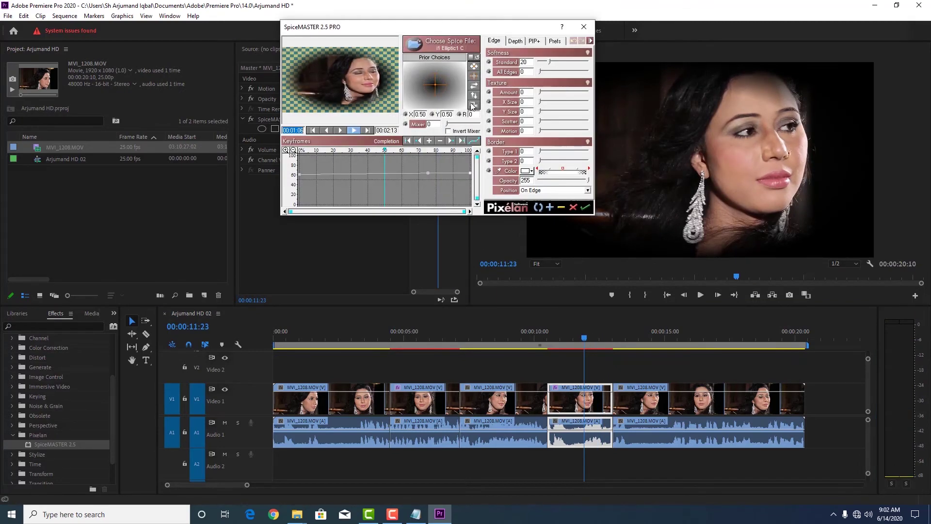
# Give the Elliptic1 C frame a cyan border with Border Type 1 at 8 and apply it.
pyautogui.click(528, 172)
pyautogui.click(539, 228)
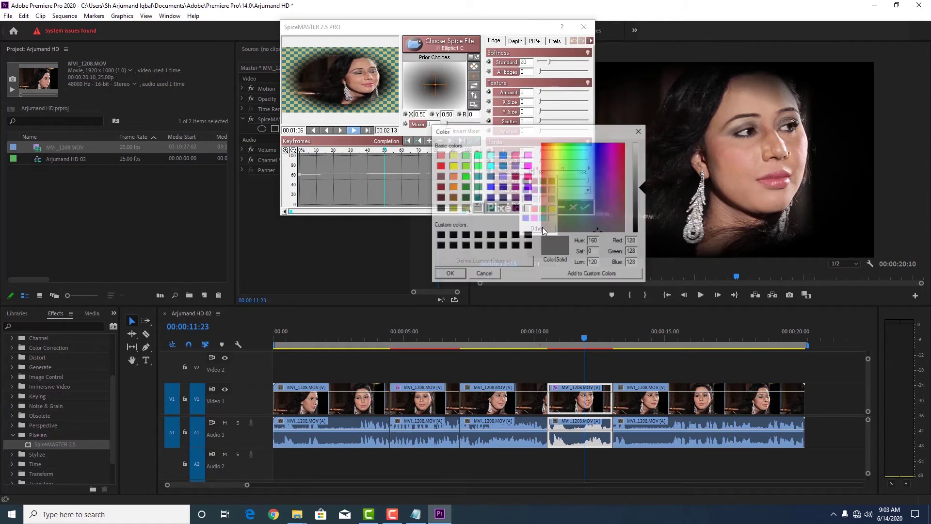
pyautogui.click(490, 209)
pyautogui.click(491, 166)
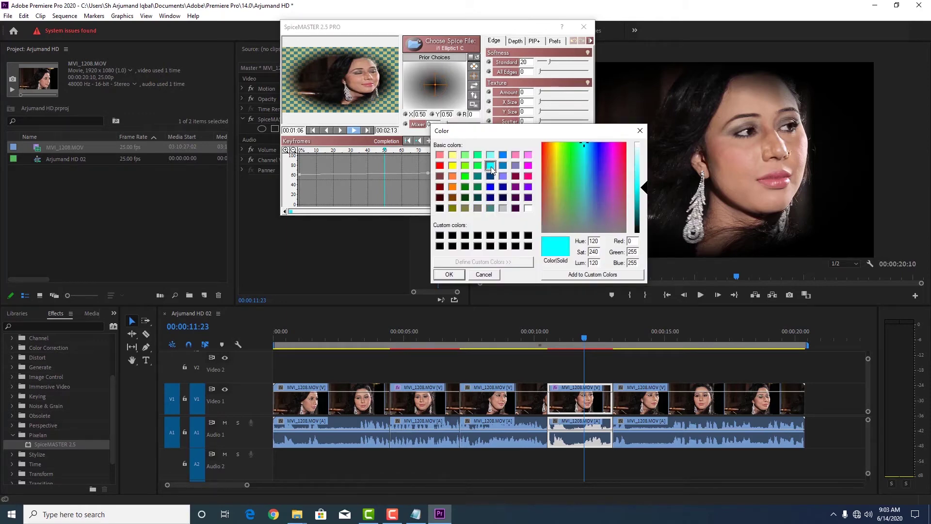
pyautogui.click(460, 275)
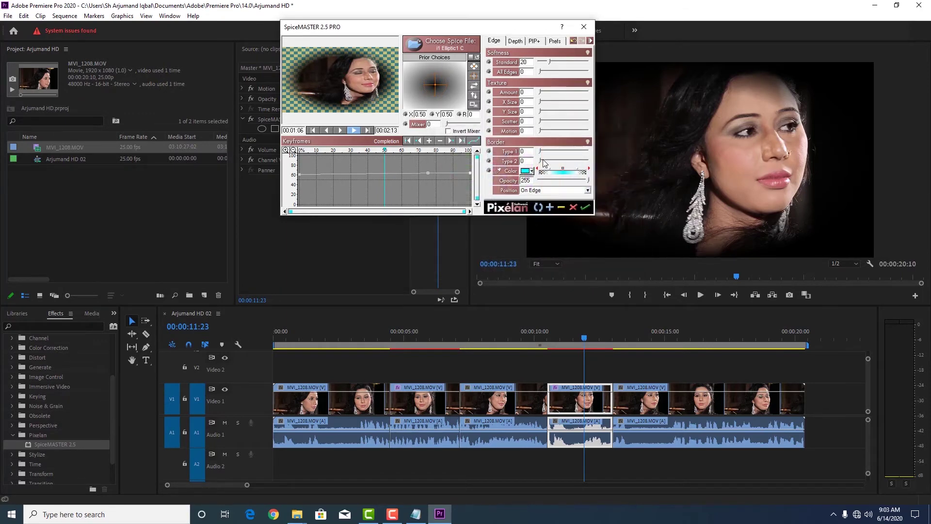
pyautogui.moveTo(542, 154); pyautogui.dragTo(545, 153)
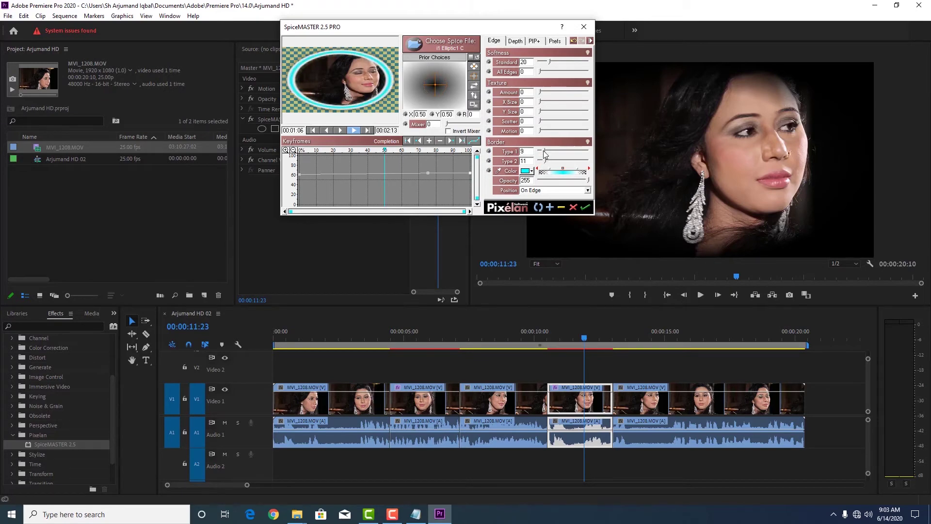
pyautogui.click(585, 208)
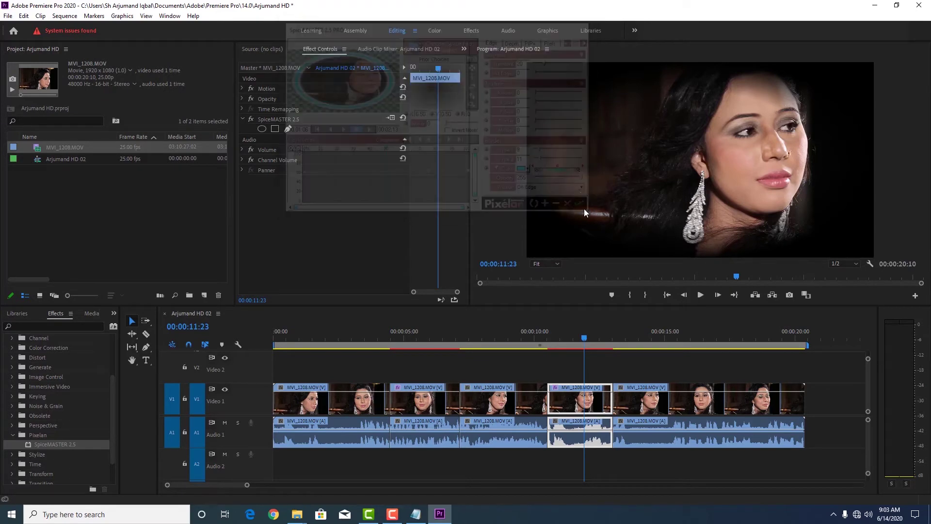
# Razor the clip at 00:00:16:06 and again slightly later to isolate a short piece.
pyautogui.moveTo(595, 338); pyautogui.dragTo(697, 343)
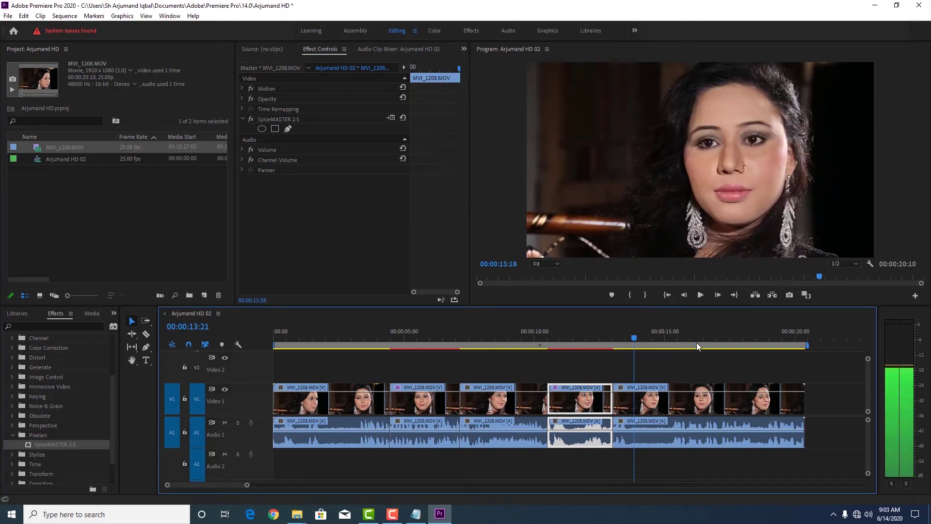
pyautogui.press('c')
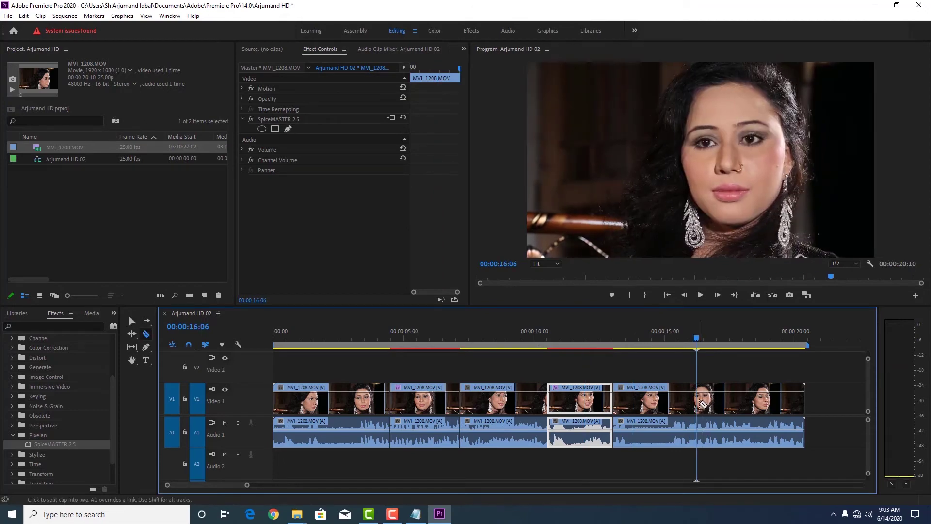
pyautogui.click(697, 398)
pyautogui.click(724, 399)
pyautogui.press('v')
# Delete the short piece and Ripple Delete the gap, leaving a 00:00:19:09 sequence.
pyautogui.click(712, 403)
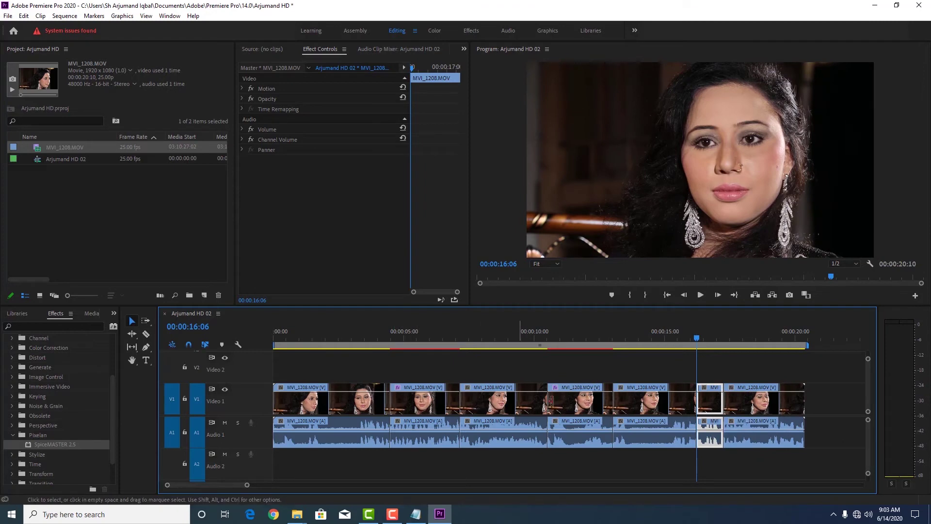
pyautogui.press('Delete')
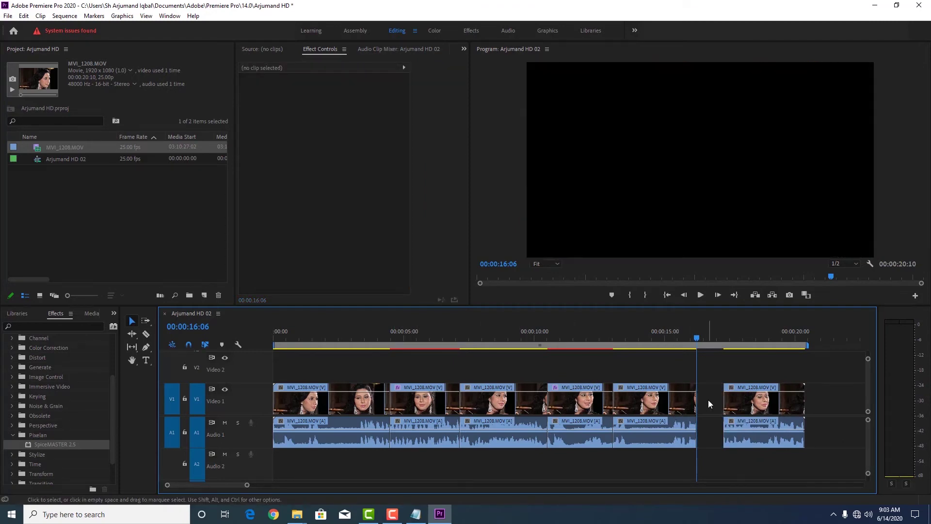
pyautogui.rightClick(708, 400)
pyautogui.click(720, 407)
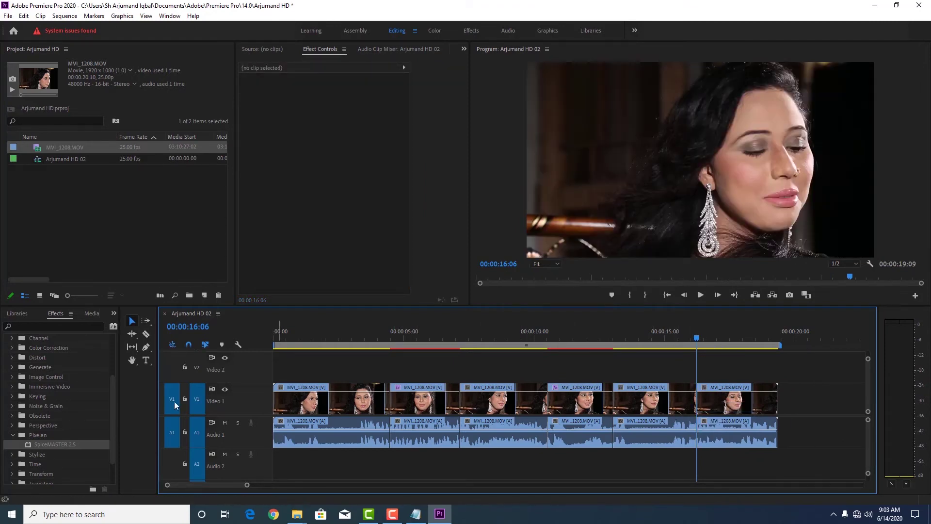
# Apply the Pixelan SpiceMASTER 2.5 transition to the V1 edit point at 16:06.
pyautogui.click(13, 436)
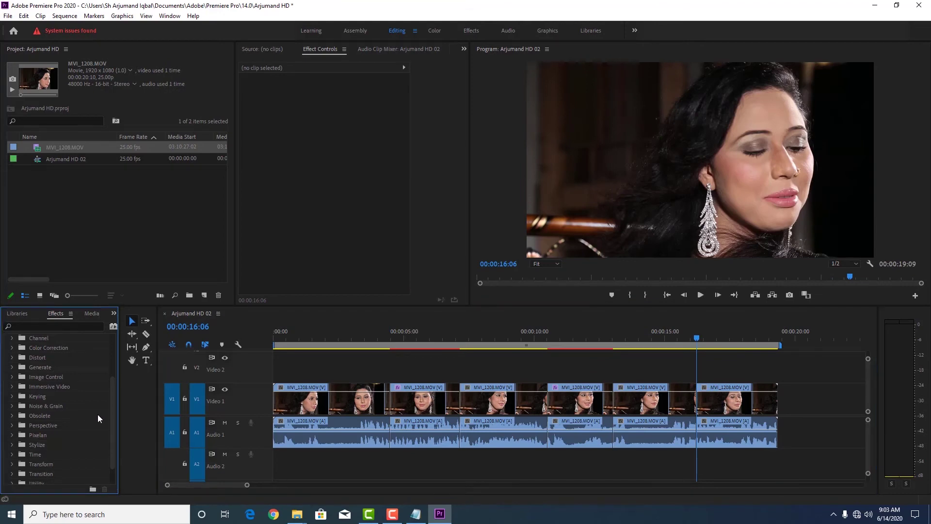
pyautogui.scroll(3, 116, 372)
pyautogui.scroll(2, 116, 372)
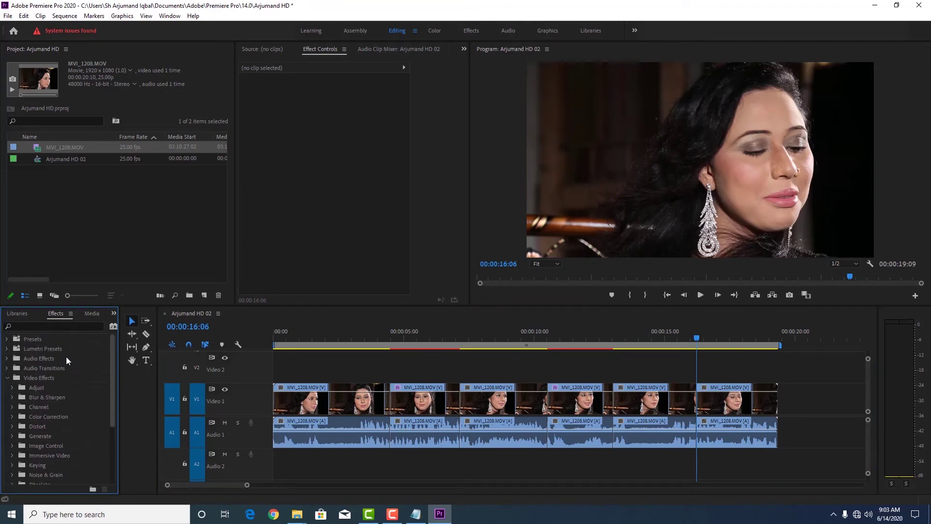
pyautogui.click(7, 378)
pyautogui.click(7, 388)
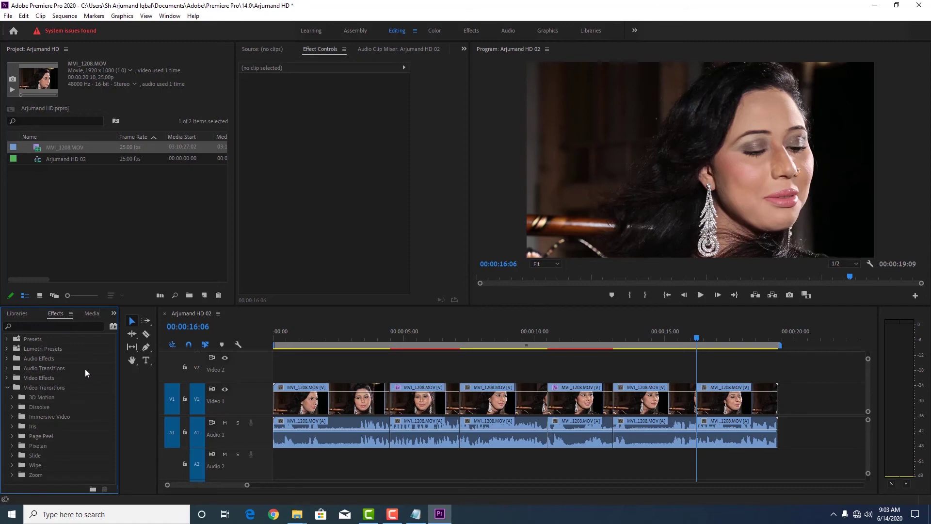
pyautogui.click(11, 446)
pyautogui.moveTo(27, 459); pyautogui.dragTo(704, 403)
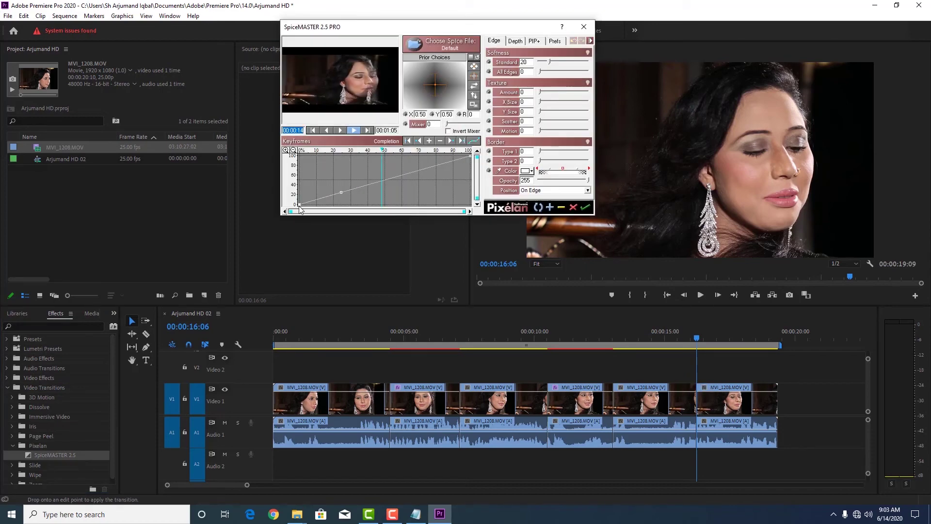
# Set SpiceMASTER border types to 16 and 28, then preview the diamond transition.
pyautogui.moveTo(540, 151); pyautogui.dragTo(552, 161)
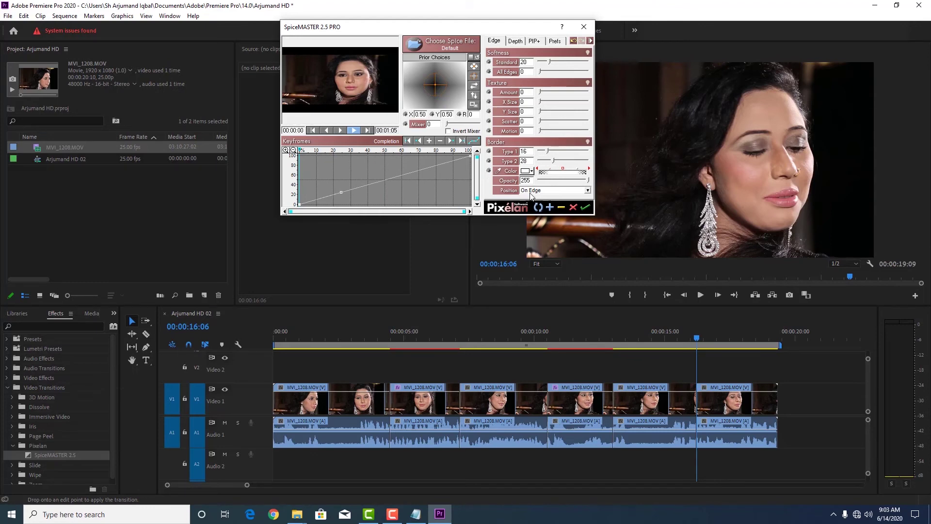
pyautogui.click(585, 208)
pyautogui.click(689, 327)
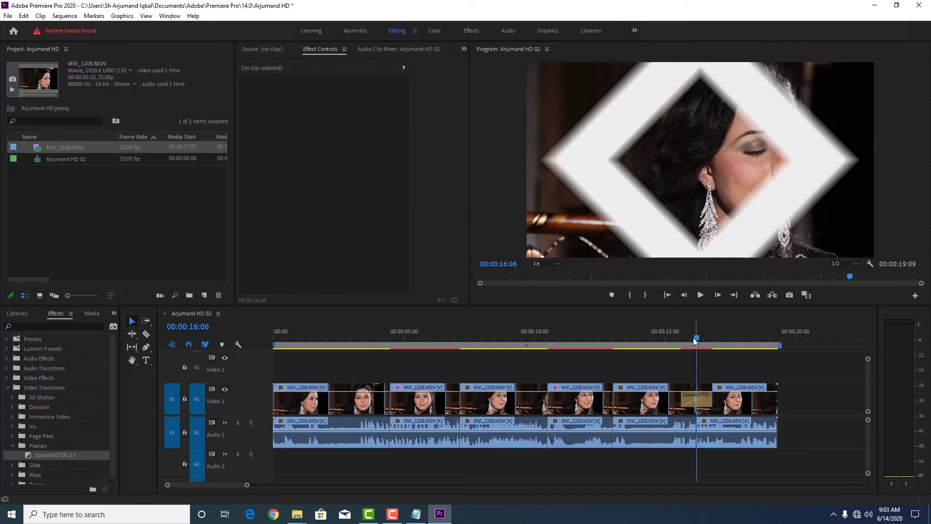
pyautogui.hotkey('shift', 'Left')
pyautogui.hotkey('shift', 'Left')
pyautogui.hotkey('shift', 'Left')
pyautogui.hotkey('shift', 'Left')
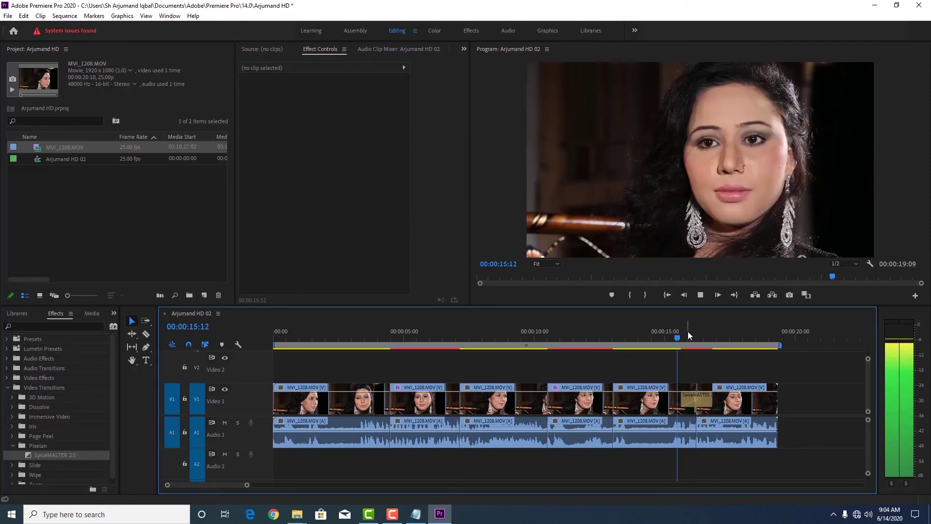
pyautogui.press('space')
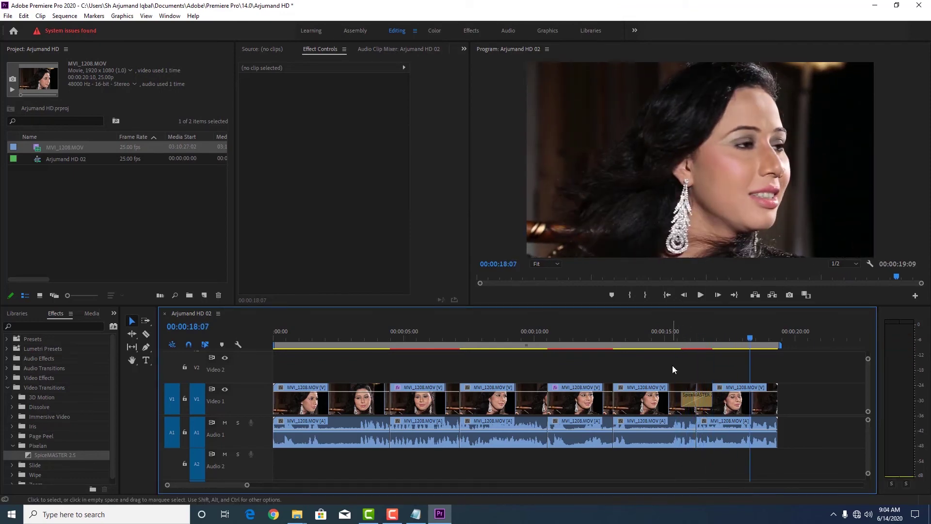
# Export the Arjumand HD 02 sequence as an H.264 MP4 file to drive E.
pyautogui.click(8, 16)
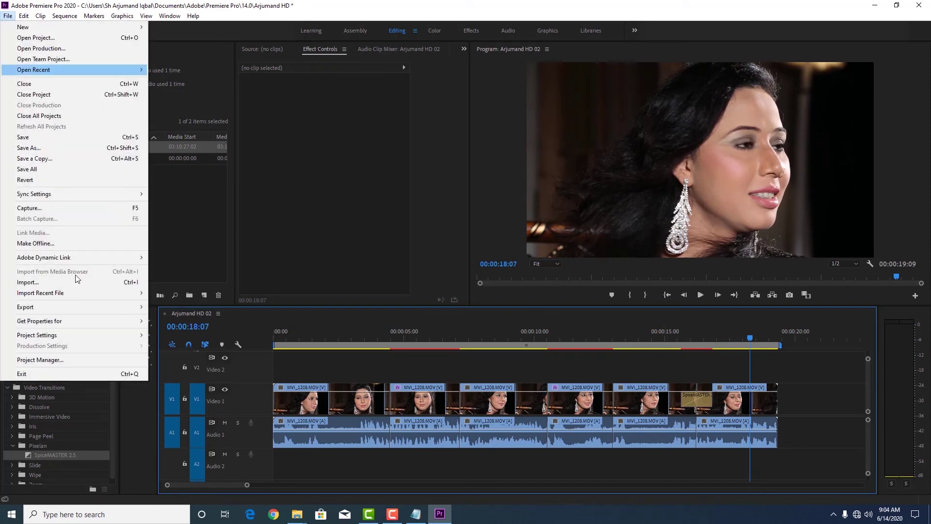
pyautogui.moveTo(118, 312)
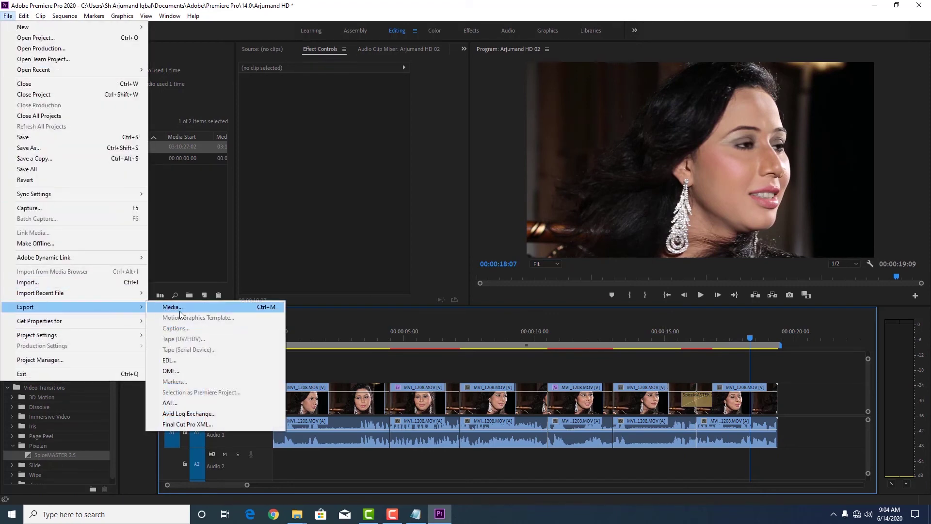
pyautogui.click(185, 311)
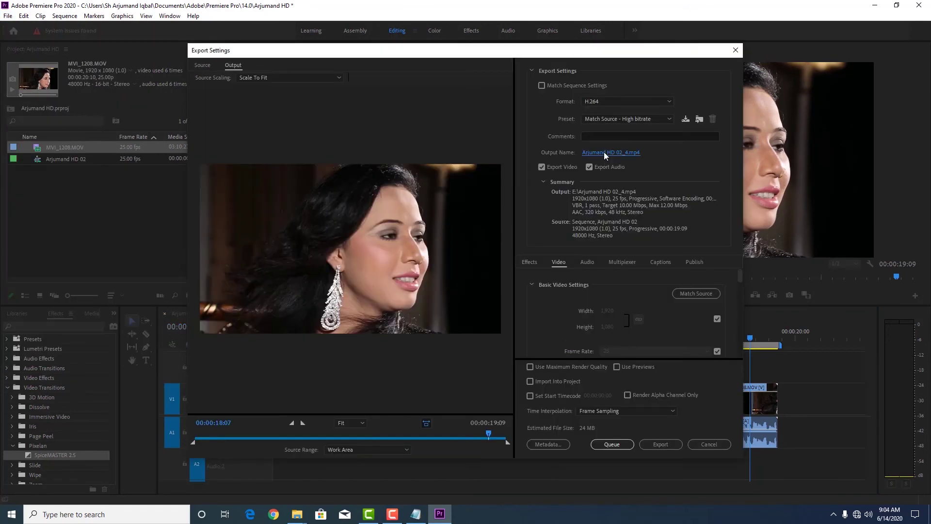
pyautogui.click(604, 153)
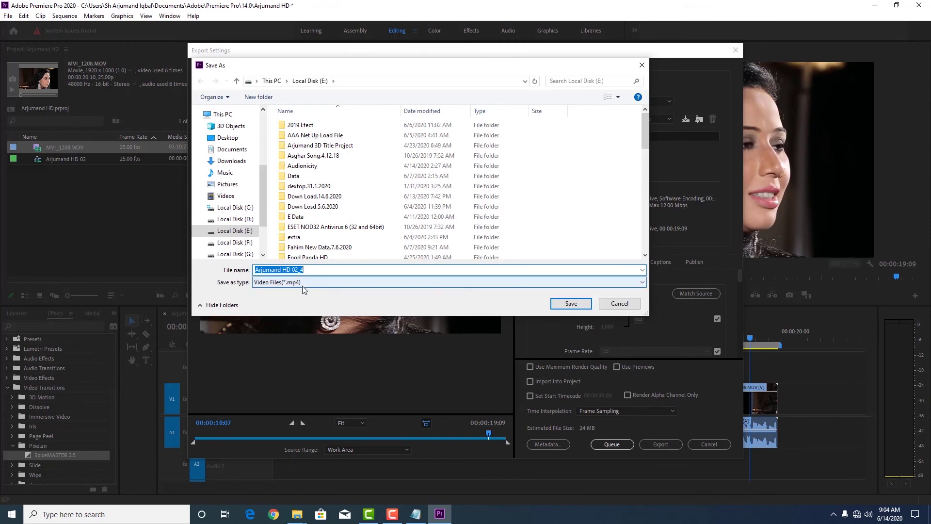
pyautogui.click(571, 304)
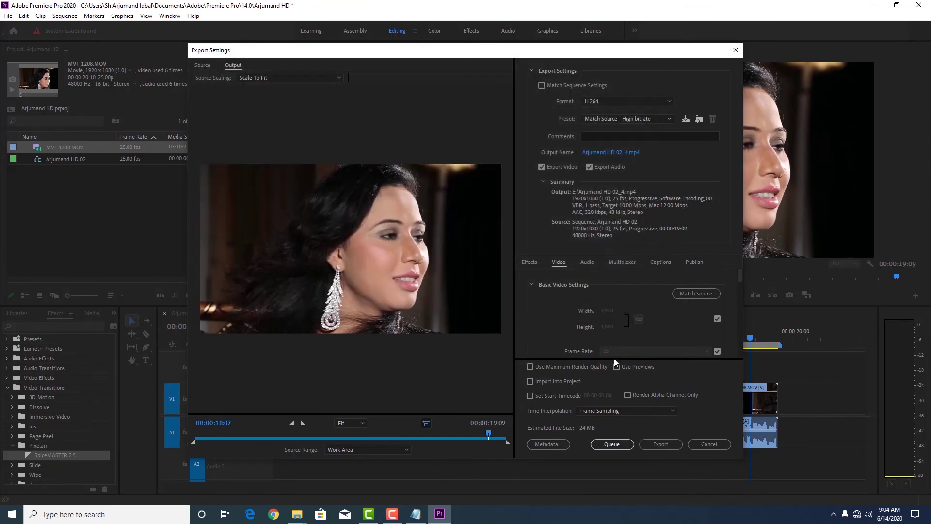
pyautogui.click(667, 445)
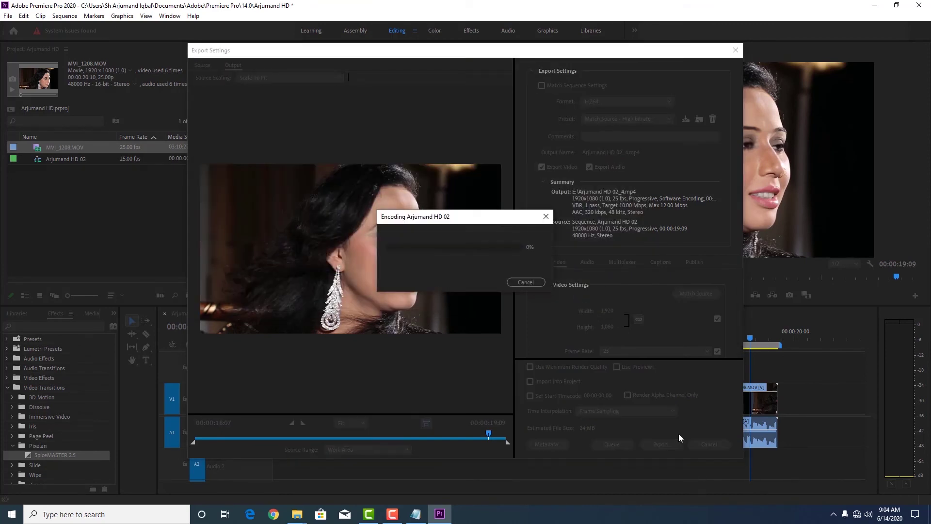